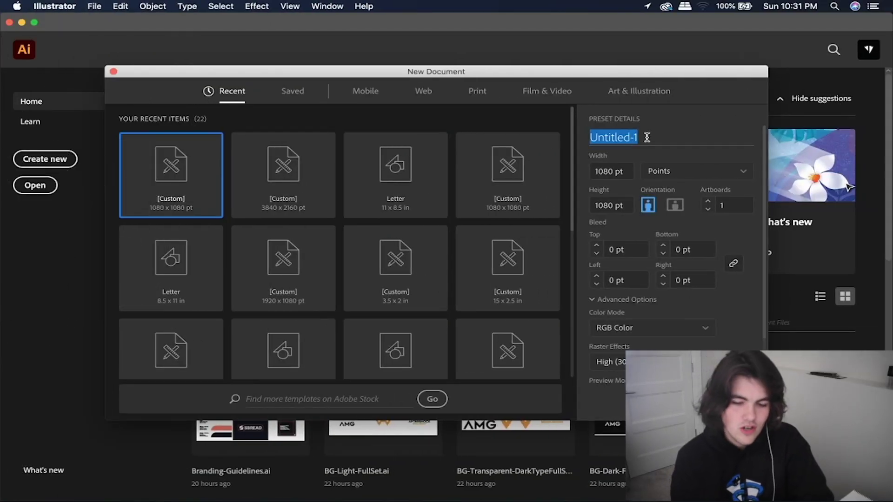
Name the new 1080 × 1080 pt document 'Raidla-Symmetry' and create it.
click(674, 136)
key(super+a)
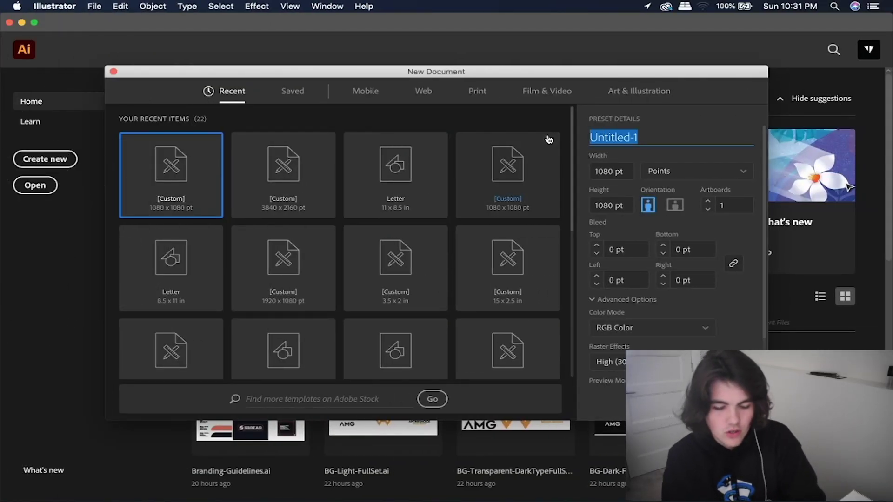
text(Raidla)
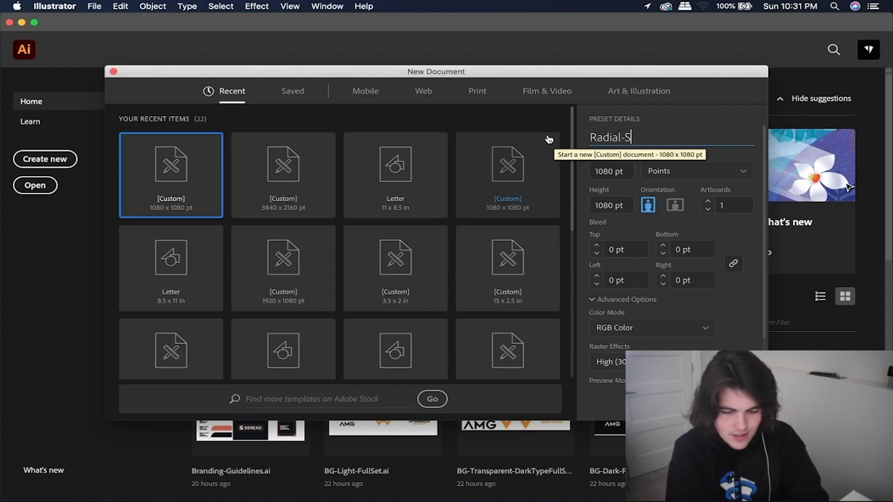
text(-Symmetry)
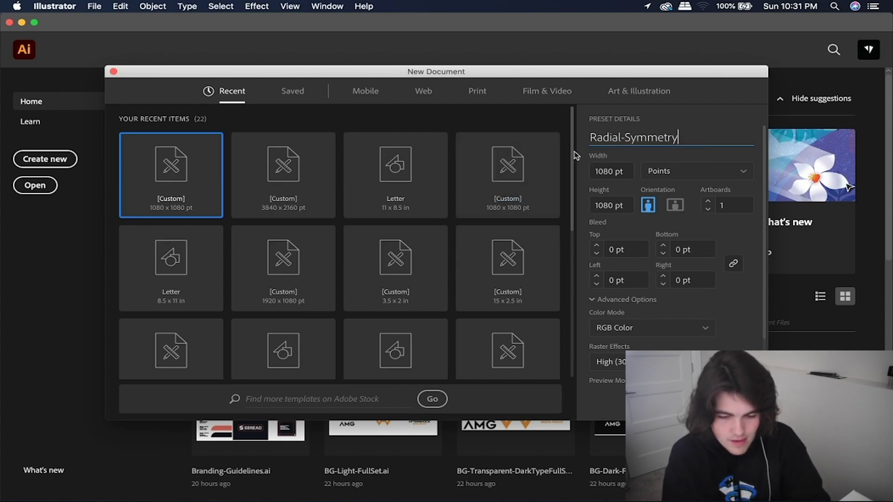
click(630, 170)
scroll(638, 279, down, 2)
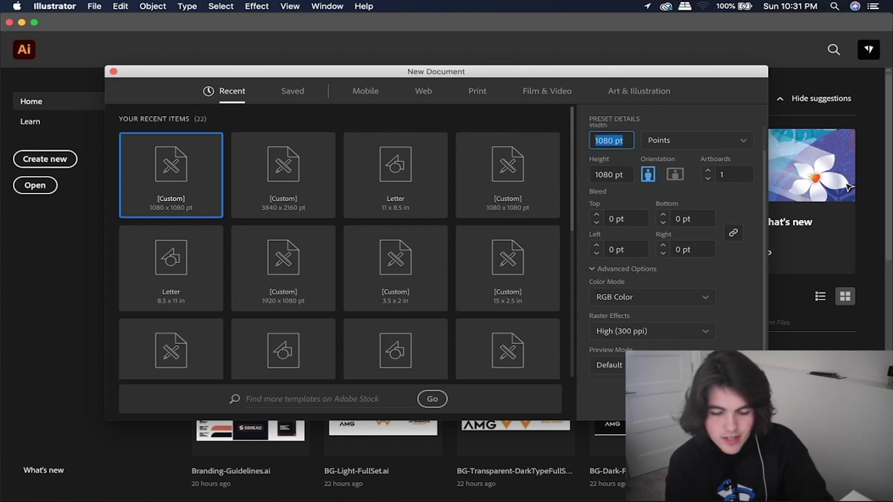
key(Return)
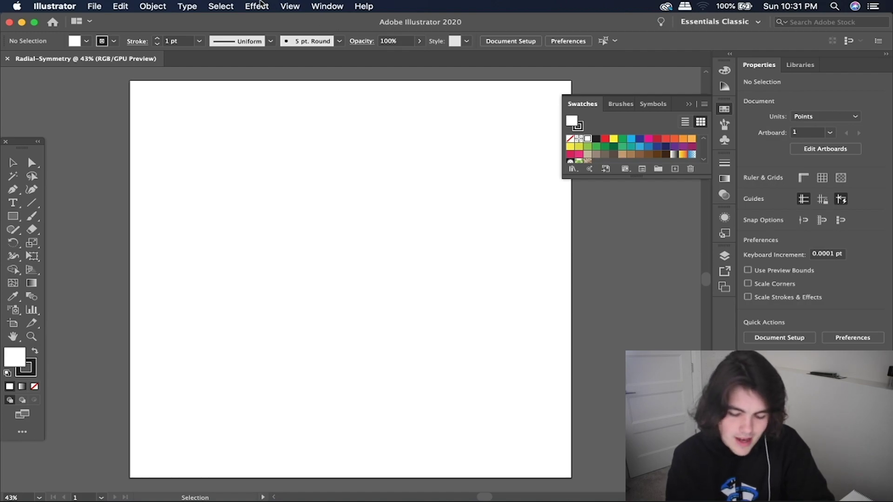
Show the grid over the artboard.
key(super+apostrophe)
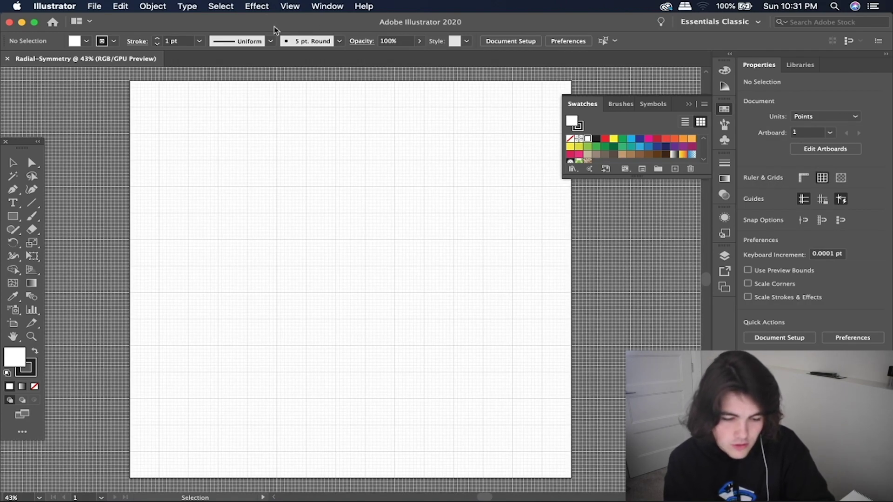
click(325, 5)
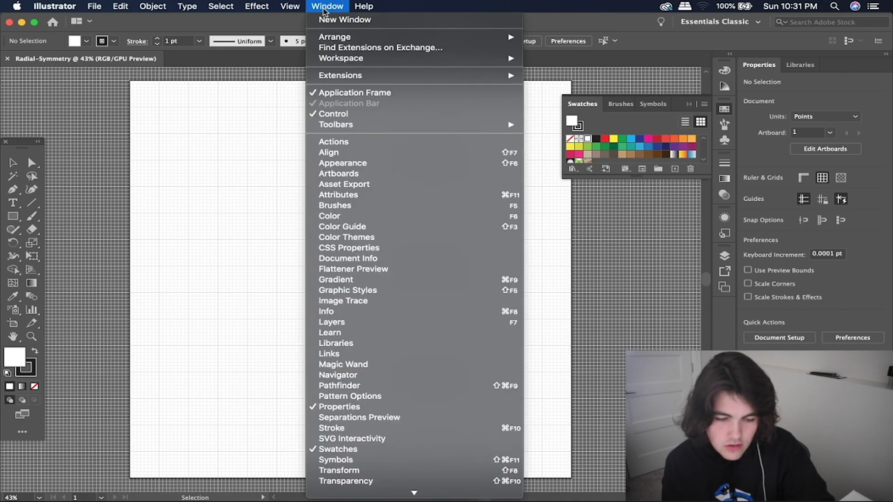
mouse_move(290, 5)
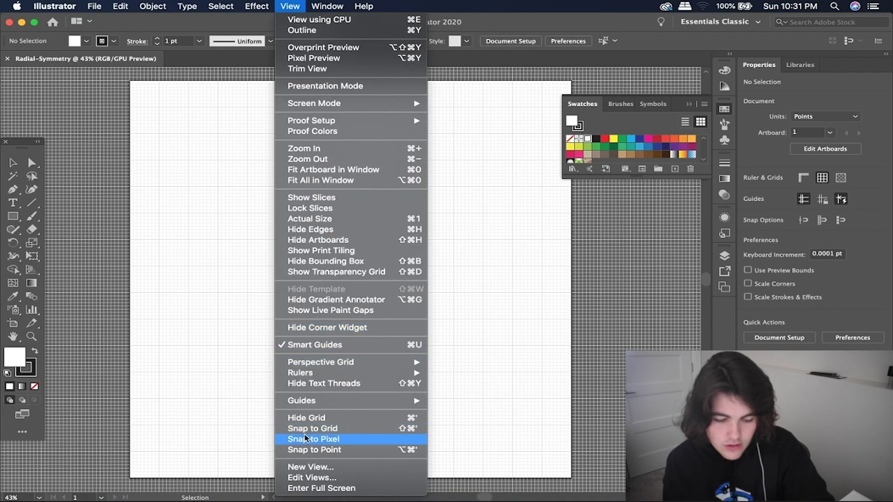
click(310, 420)
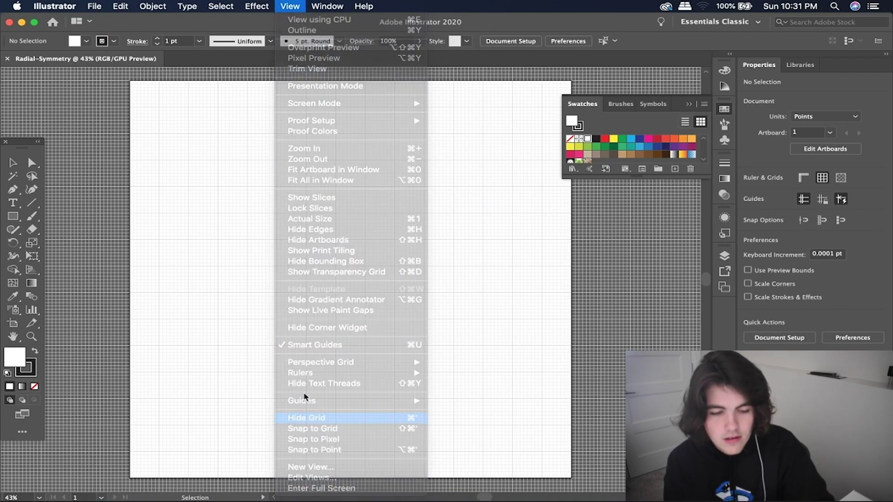
click(289, 6)
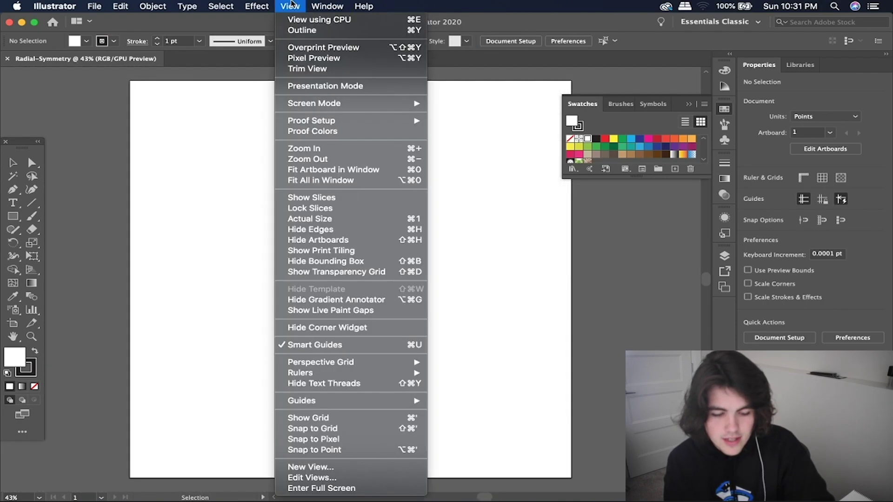
click(308, 418)
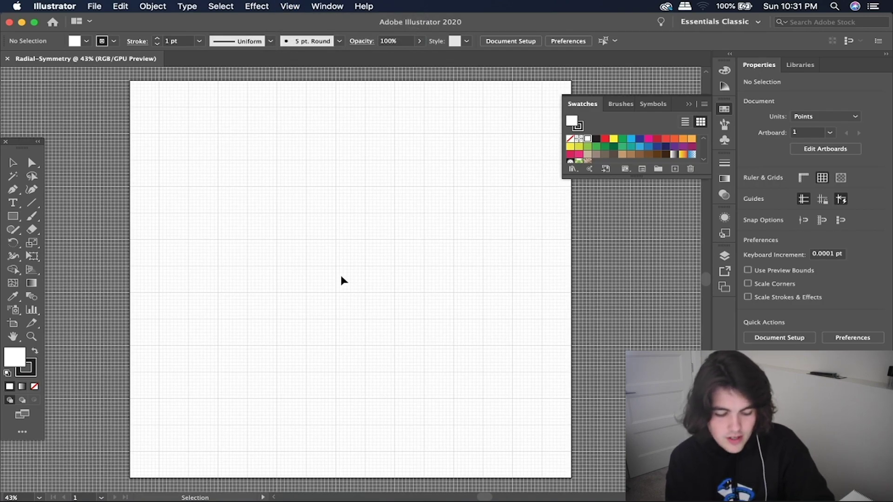
Turn on Snap to Grid and toggle Snap to Pixel in the View menu.
key(super+shift+apostrophe)
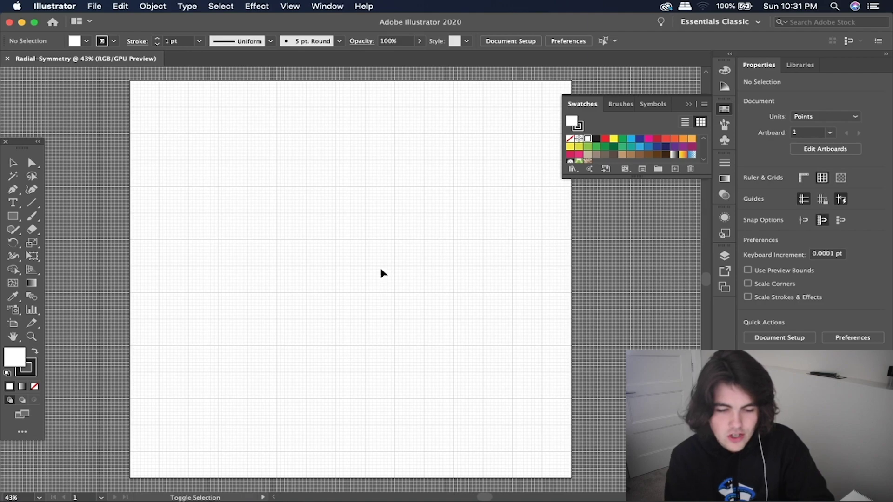
click(289, 5)
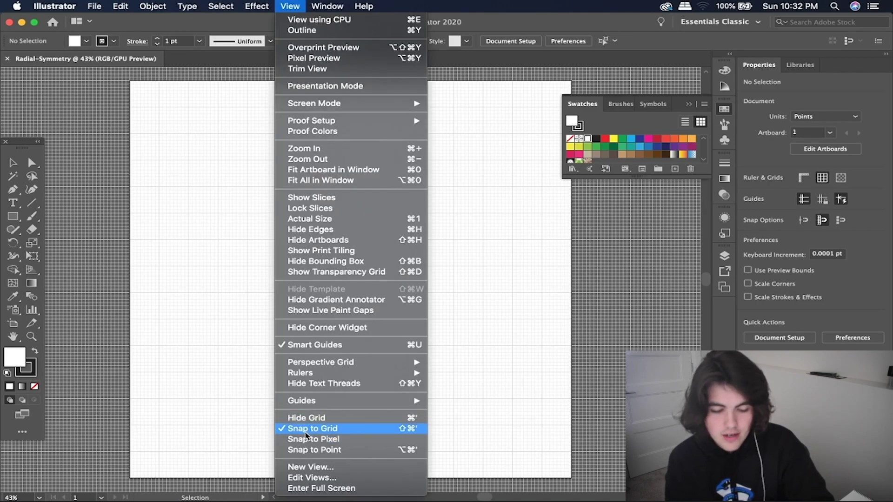
click(232, 388)
scroll(311, 309, up, 5)
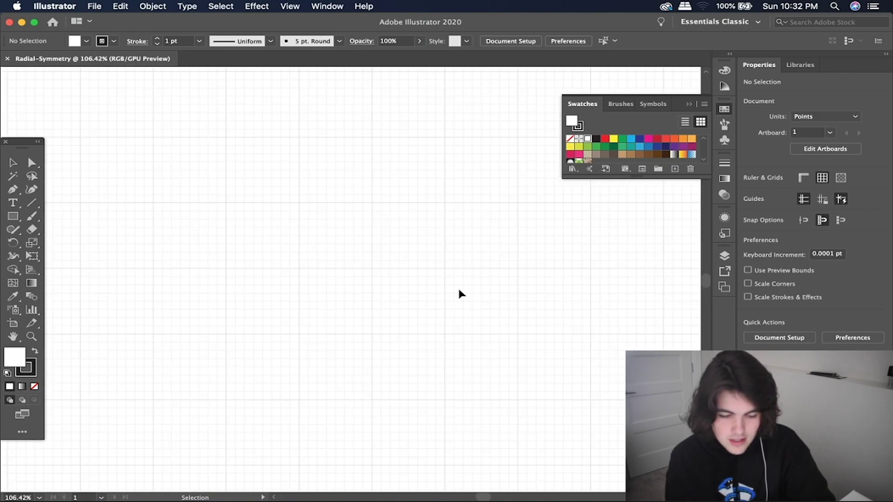
scroll(460, 294, up, 1)
click(290, 6)
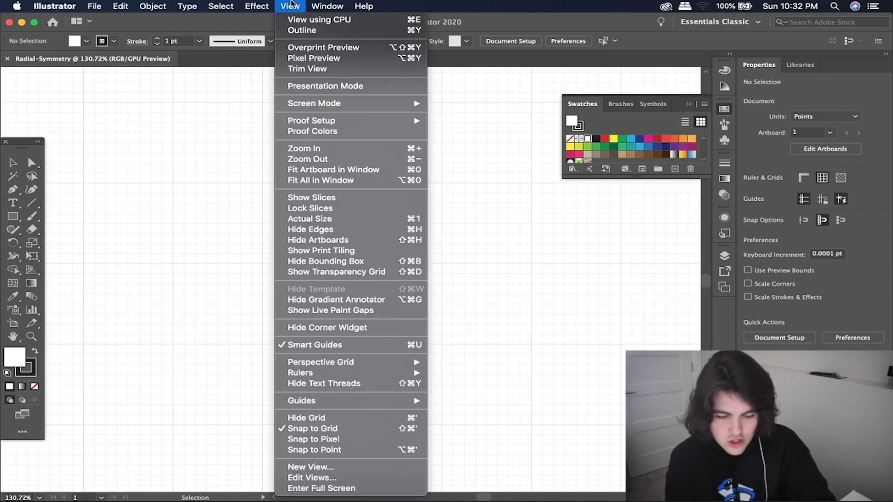
click(341, 439)
scroll(76, 205, up, 1)
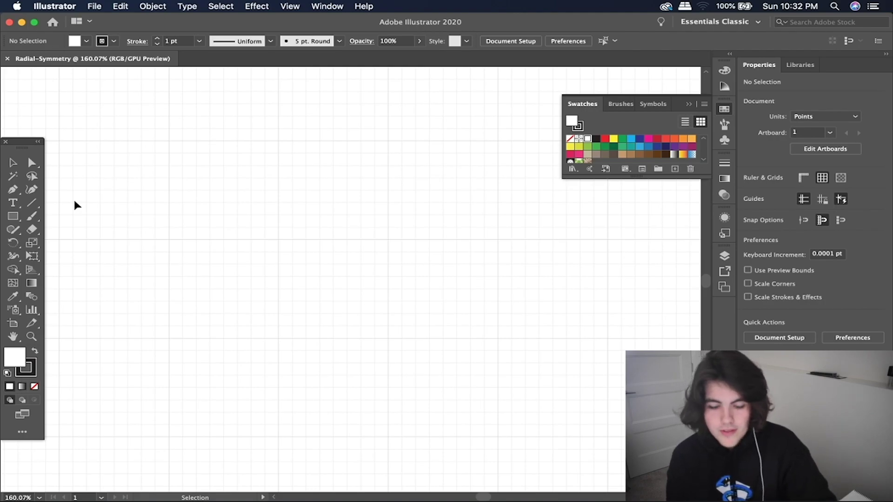
Draw a 72 pt circle near the artboard centre with the Ellipse Tool.
key(l)
click(13, 220)
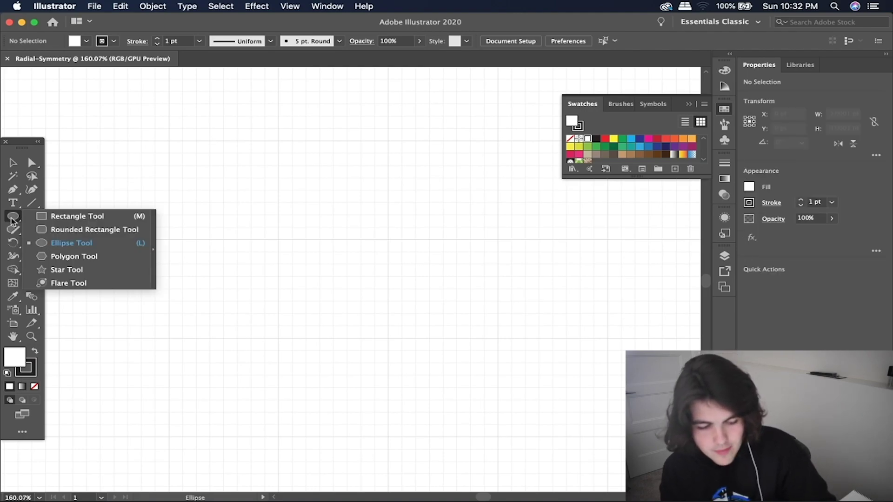
click(59, 243)
scroll(301, 261, down, 1)
scroll(300, 262, left, 1)
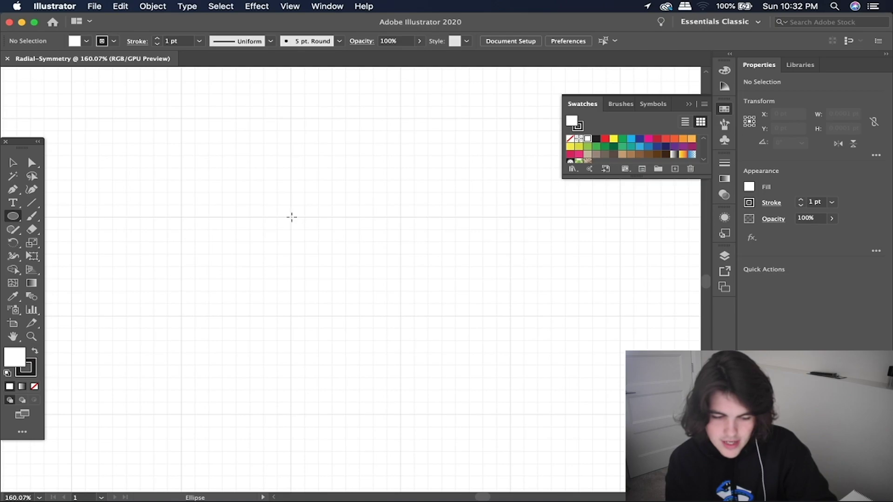
drag(290, 217, 386, 320)
scroll(377, 191, up, 5)
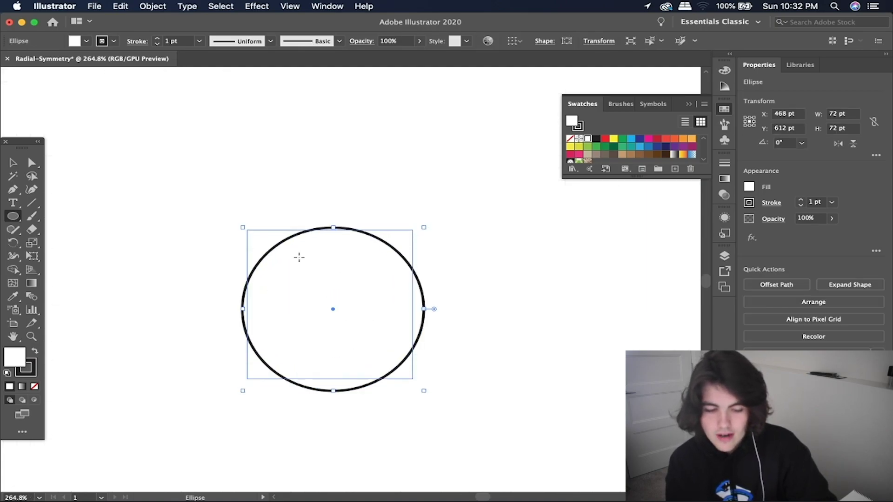
scroll(298, 258, down, 4)
scroll(291, 273, up, 3)
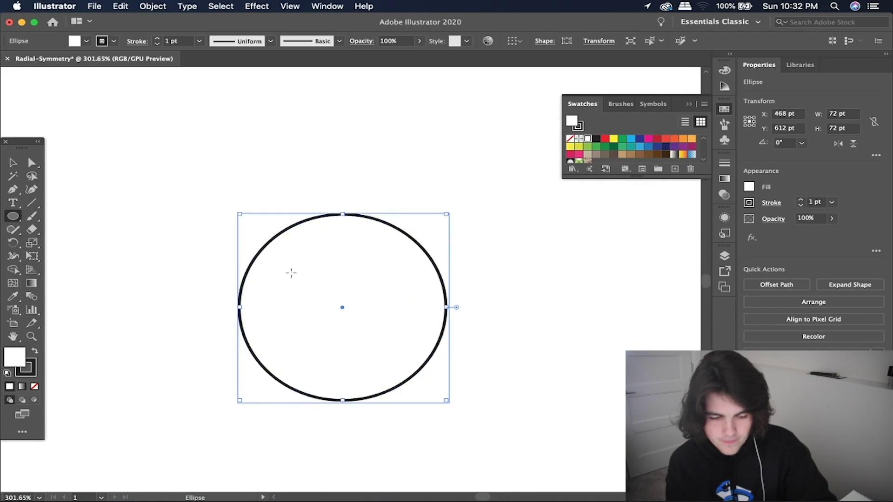
scroll(291, 273, down, 2)
Set the circle's fill to None and its stroke weight to 4.5 pt.
click(12, 162)
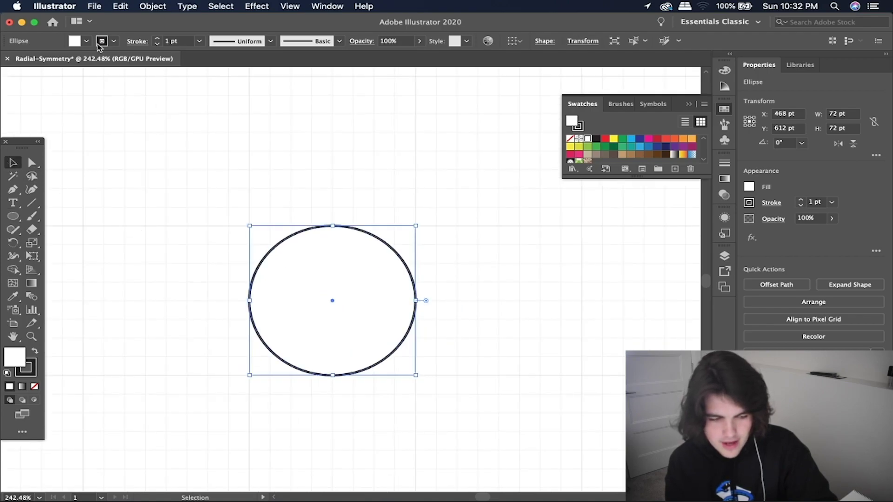
click(86, 42)
click(8, 65)
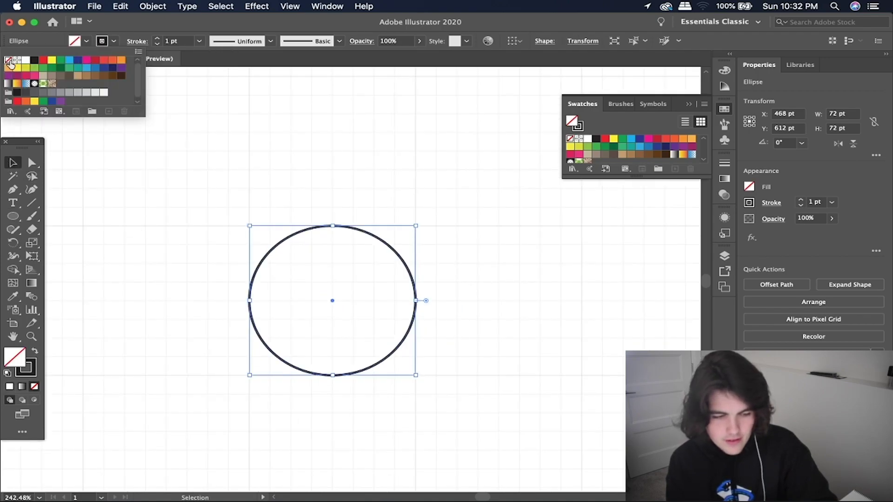
click(188, 43)
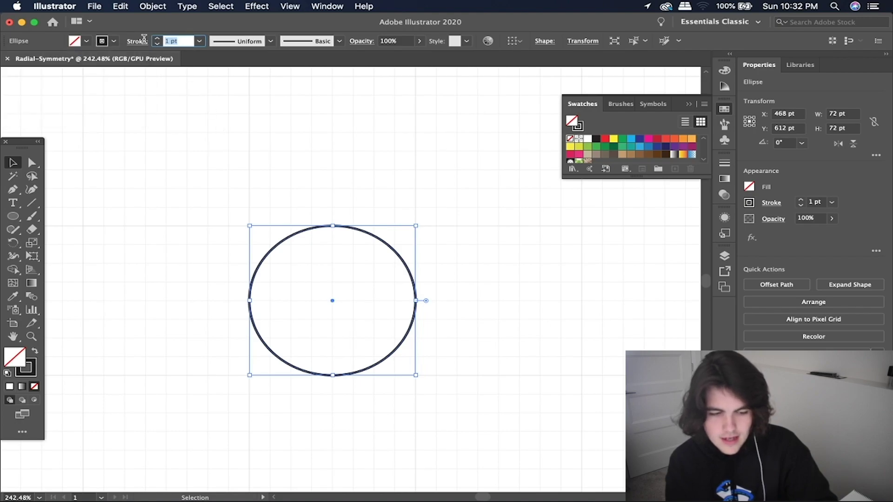
text(4.5)
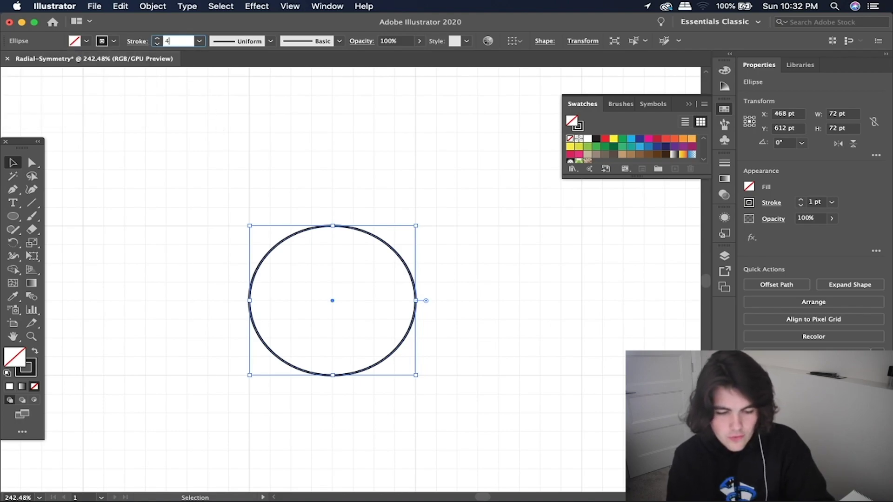
key(Return)
scroll(384, 310, down, 2)
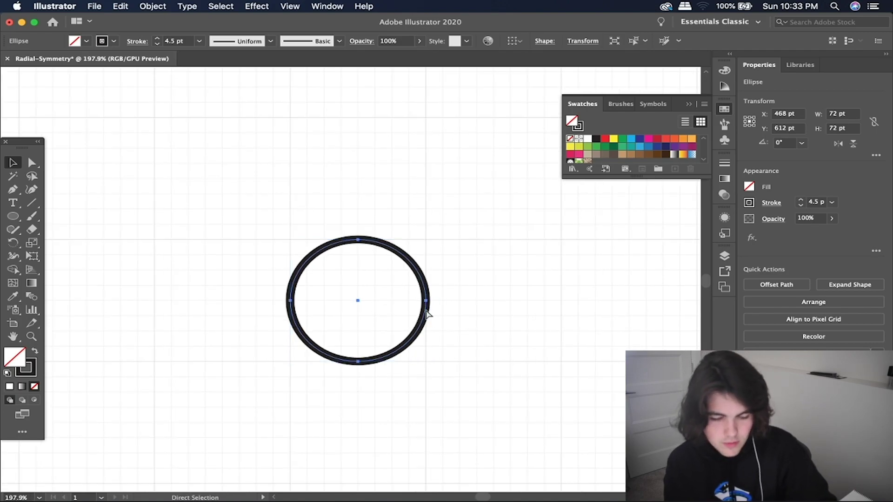
Duplicate the circle and shift the copy right so the rings overlap by half.
drag(420, 292, 414, 271)
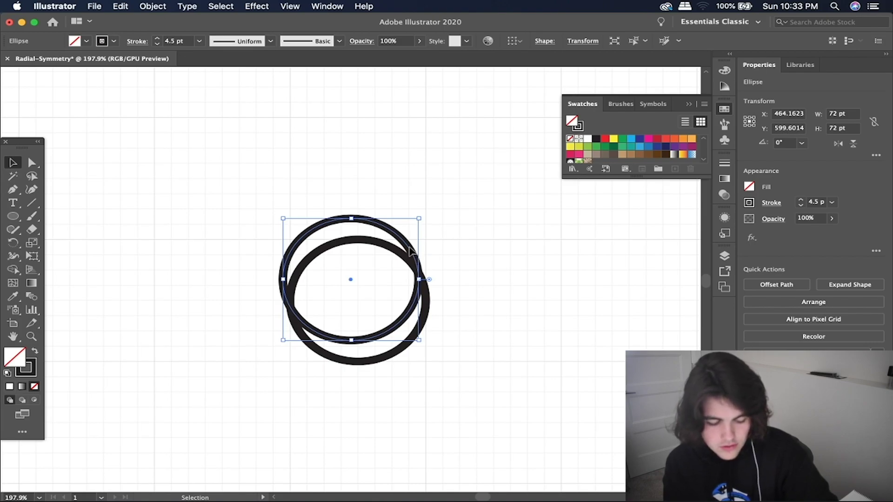
shift+click(408, 245)
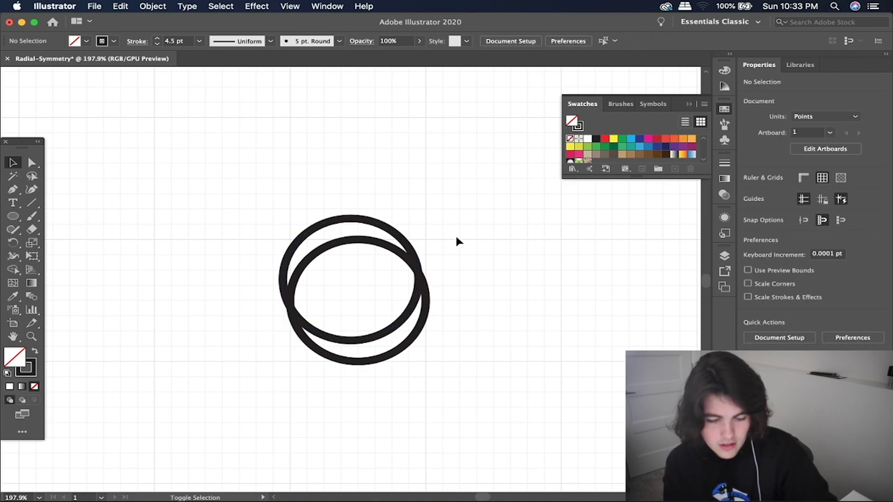
drag(405, 243, 470, 231)
key(super+z)
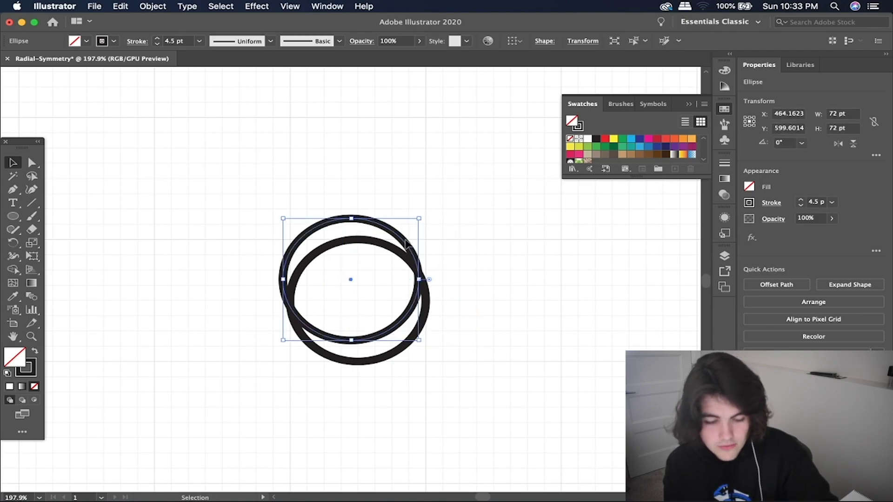
drag(405, 241, 430, 259)
key(super+z)
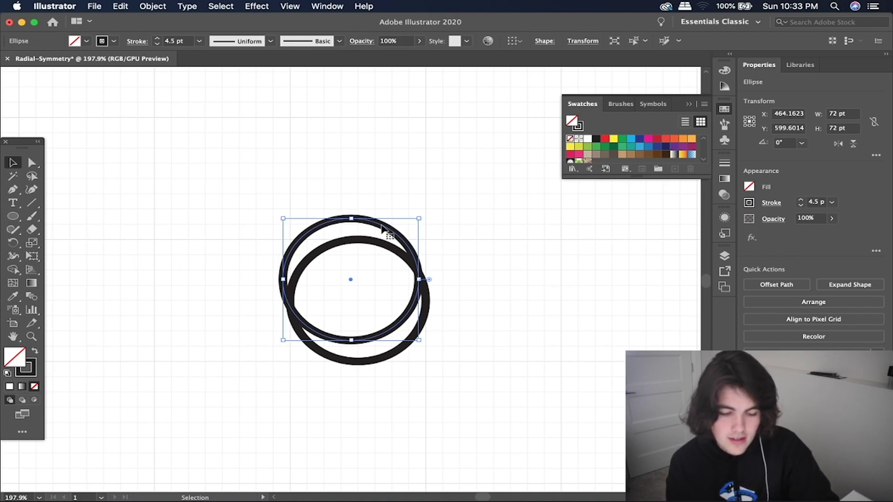
drag(381, 227, 447, 250)
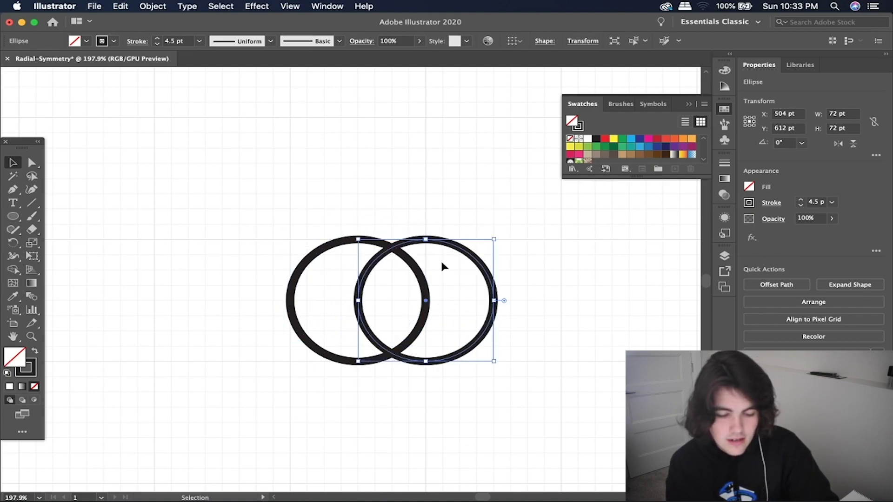
Add a third identical ring on the left to complete the row of three.
key(super+a)
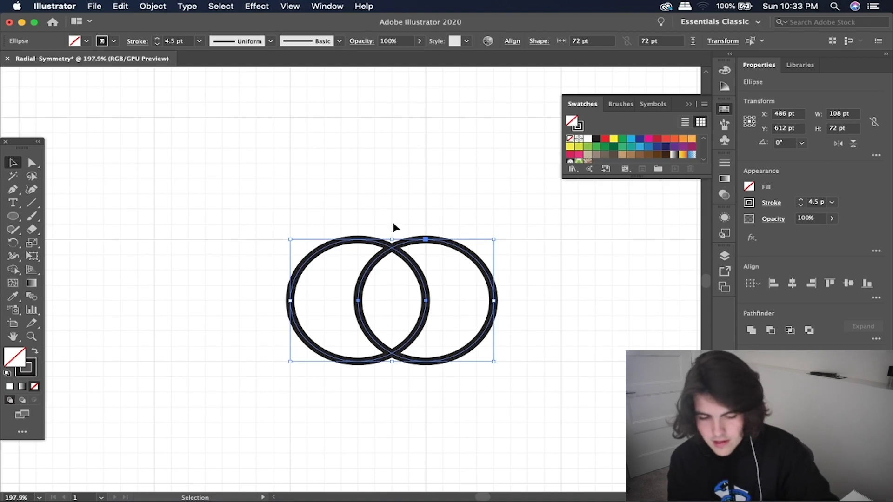
click(394, 227)
drag(404, 210, 355, 335)
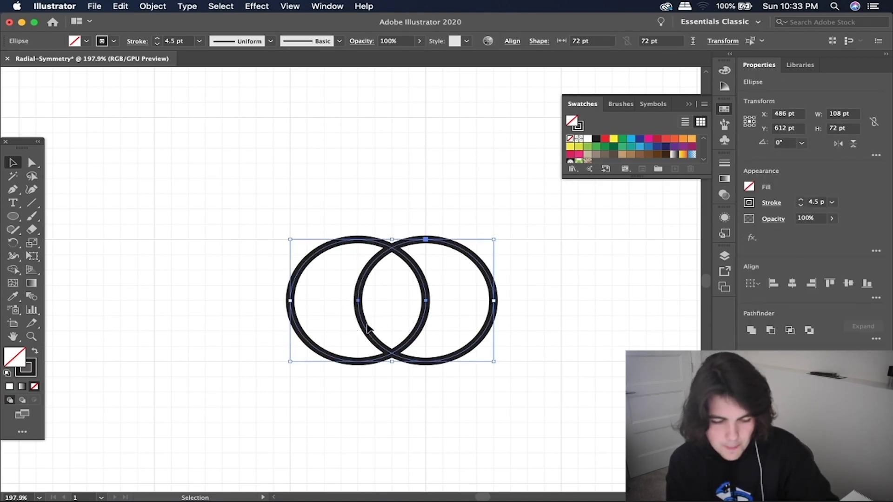
click(299, 342)
drag(473, 208, 340, 261)
key(a)
key(v)
click(469, 225)
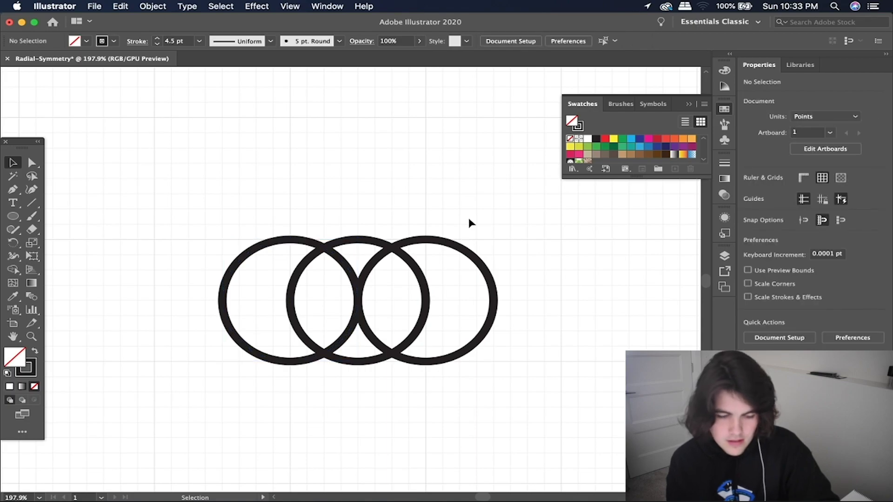
Copy the two outer rings and rotate the copies 90° to sit above and below the centre ring.
key(super+a)
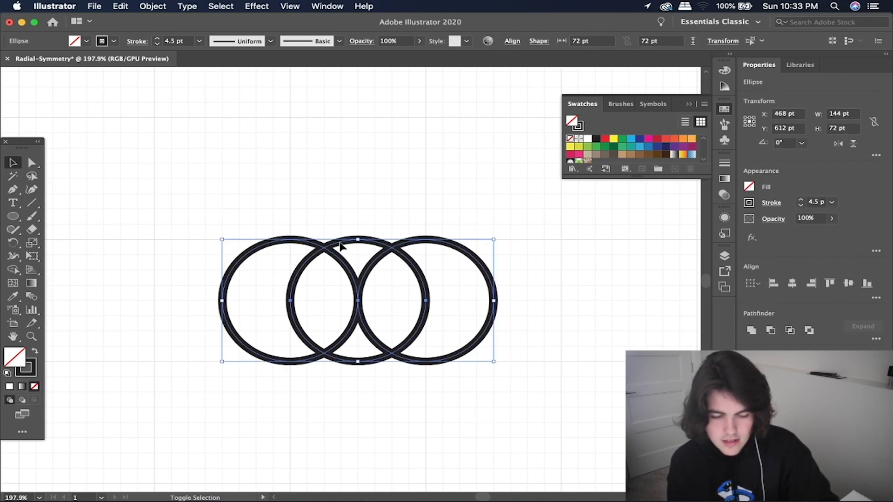
shift+click(341, 244)
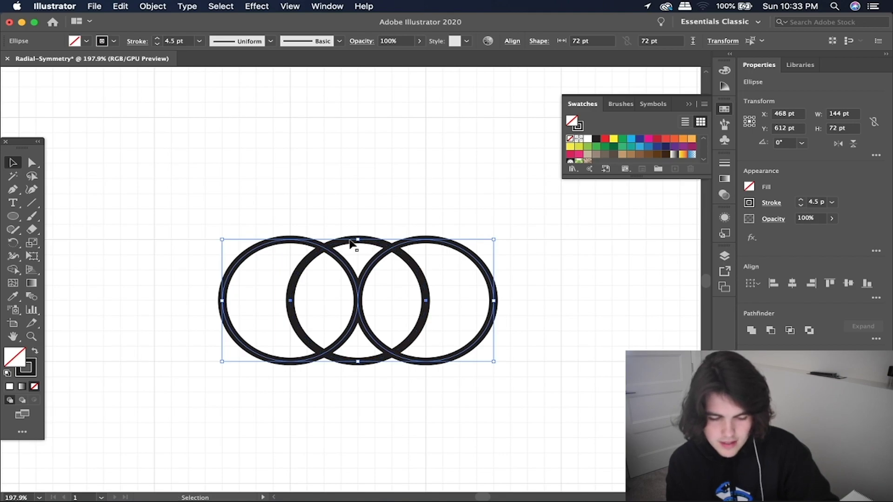
key(super+c)
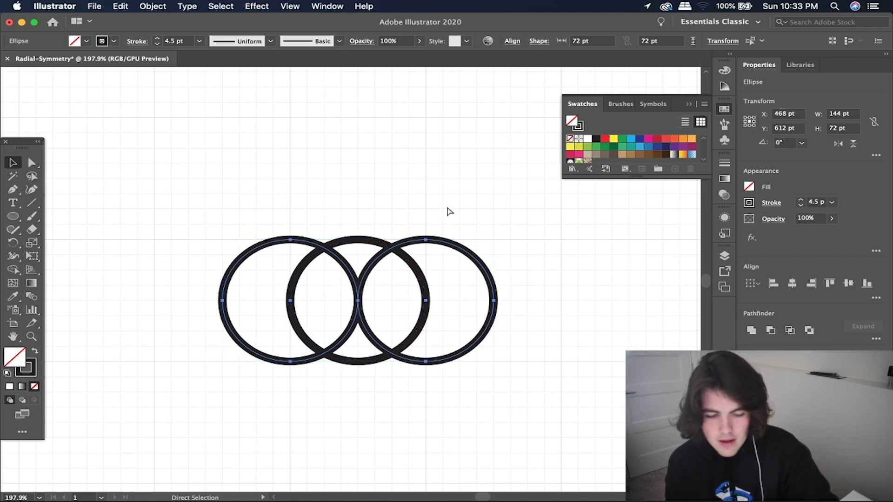
key(super+v)
drag(453, 231, 460, 245)
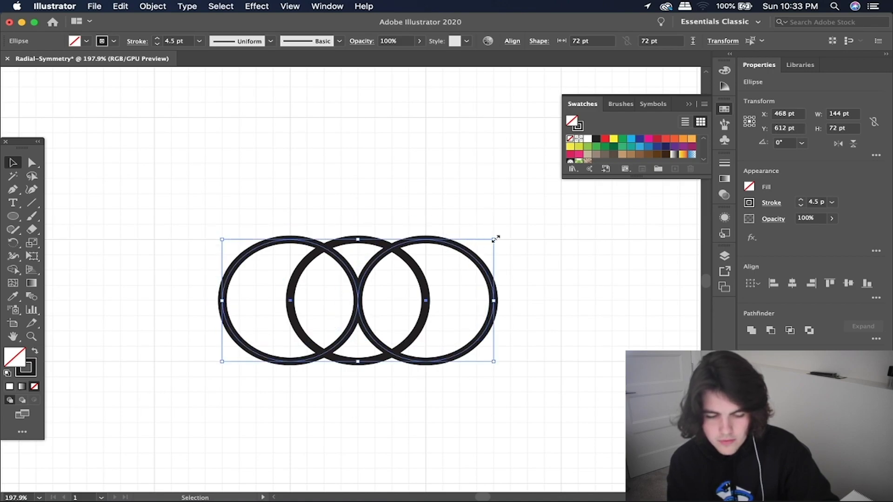
key(shift)
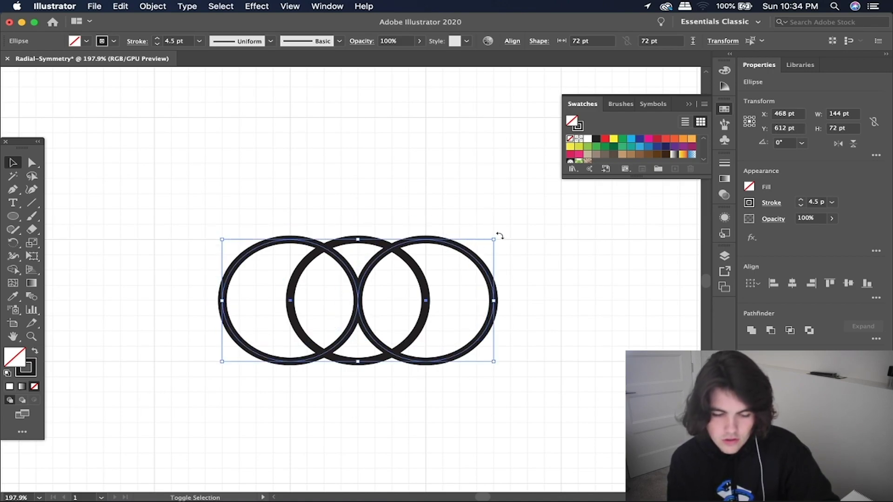
drag(499, 237, 418, 441)
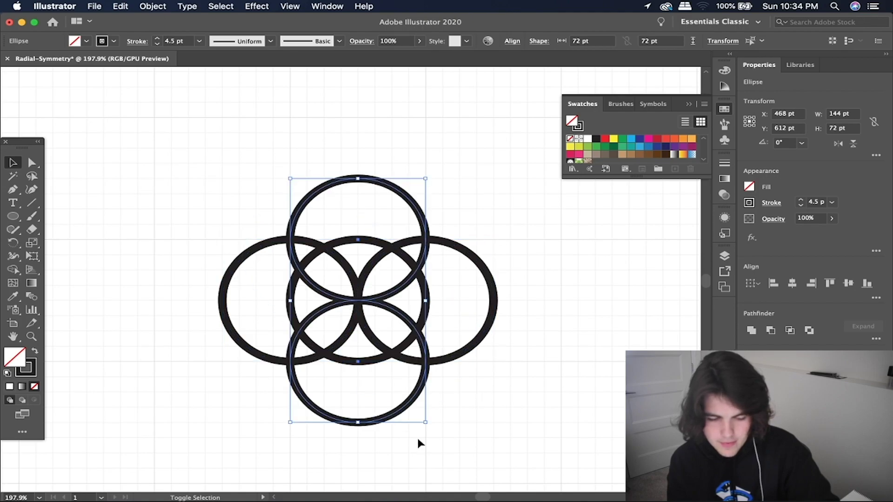
click(538, 399)
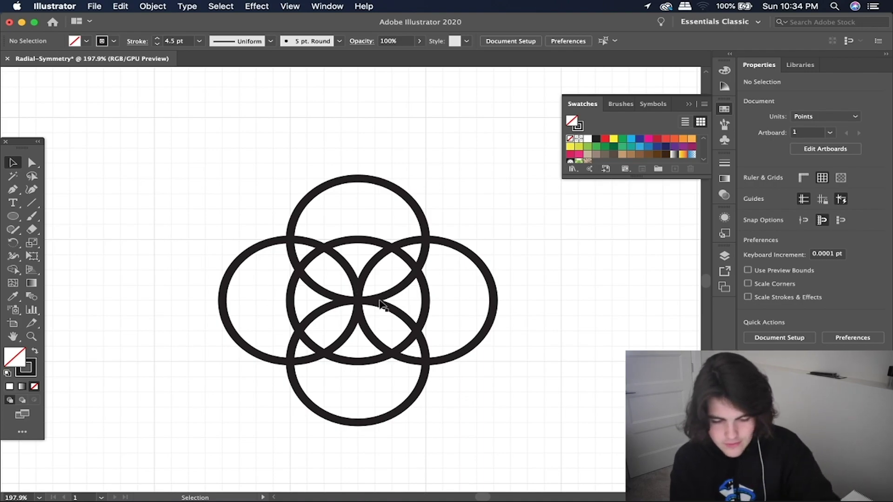
scroll(381, 305, down, 3)
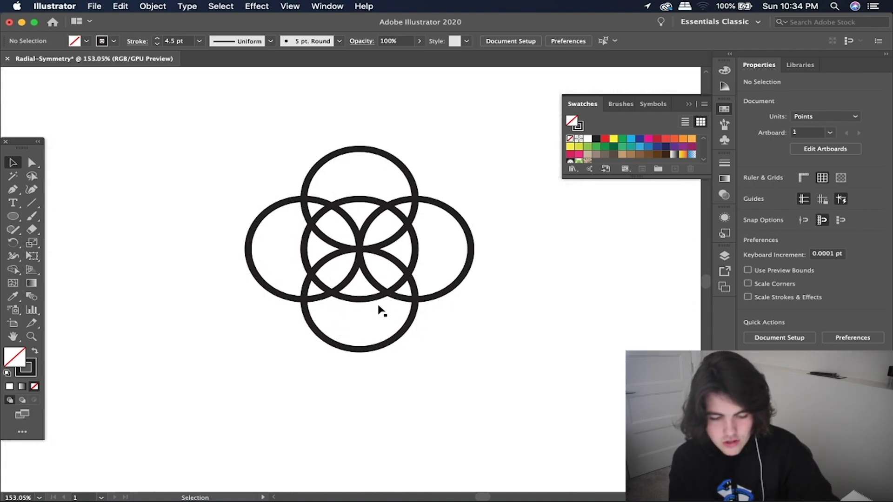
scroll(380, 311, up, 3)
Select all five rings and switch to the Shape Builder tool with Shift+M.
key(super+a)
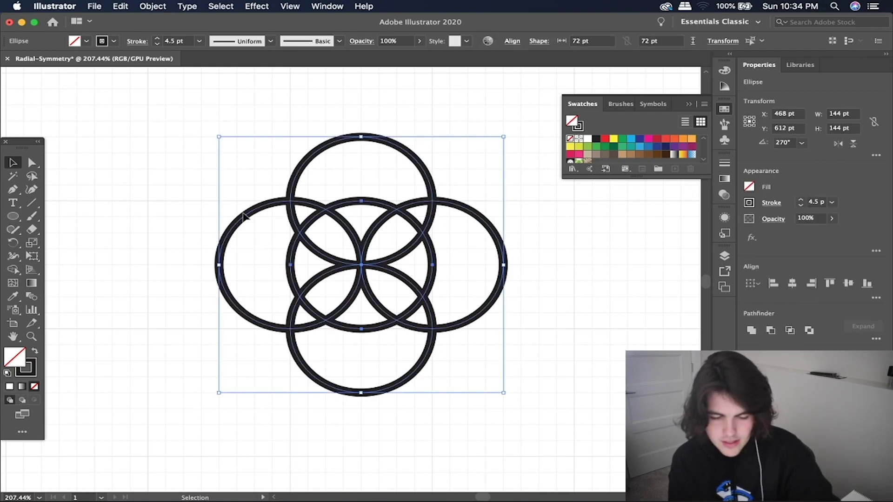
key(shift+m)
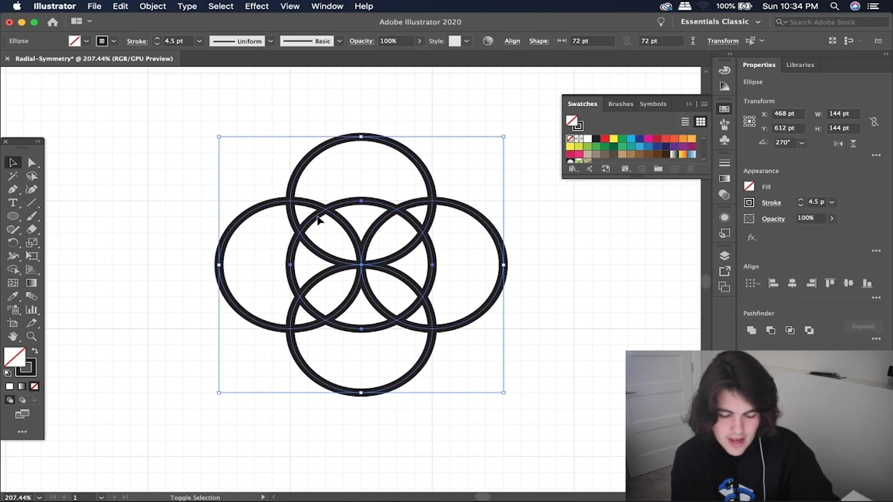
click(12, 272)
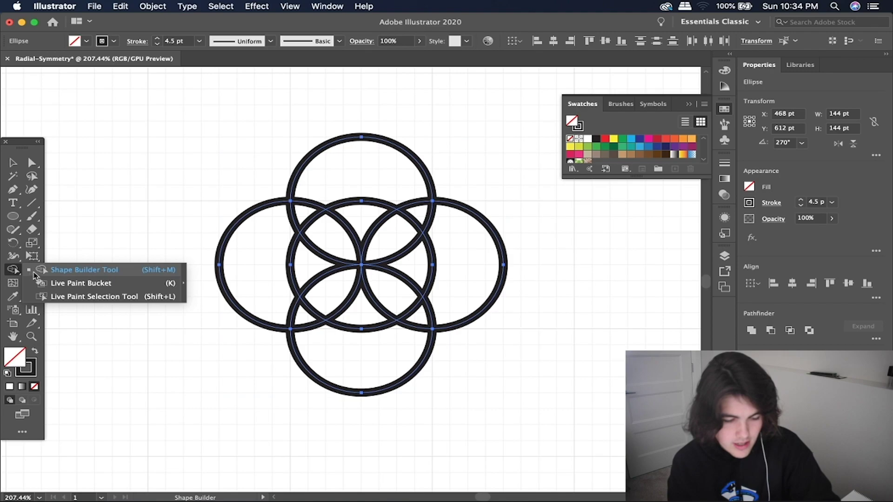
click(37, 274)
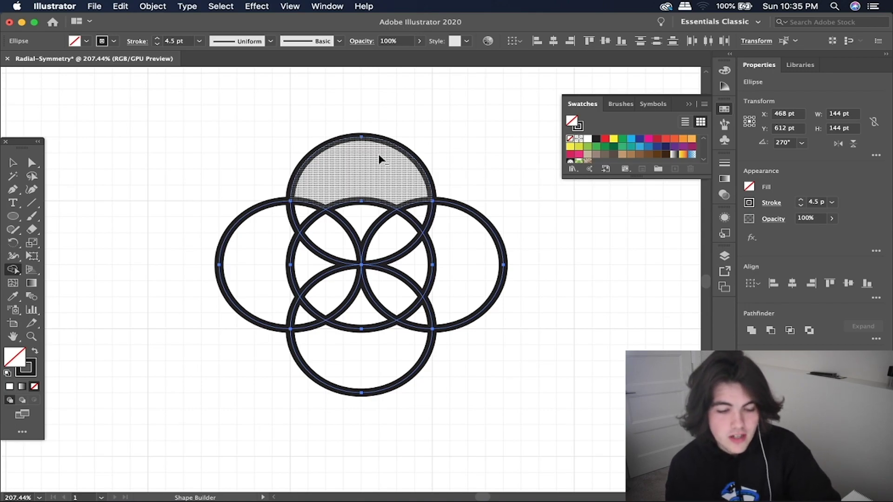
drag(403, 119, 403, 121)
key(super+z)
key(shift+m)
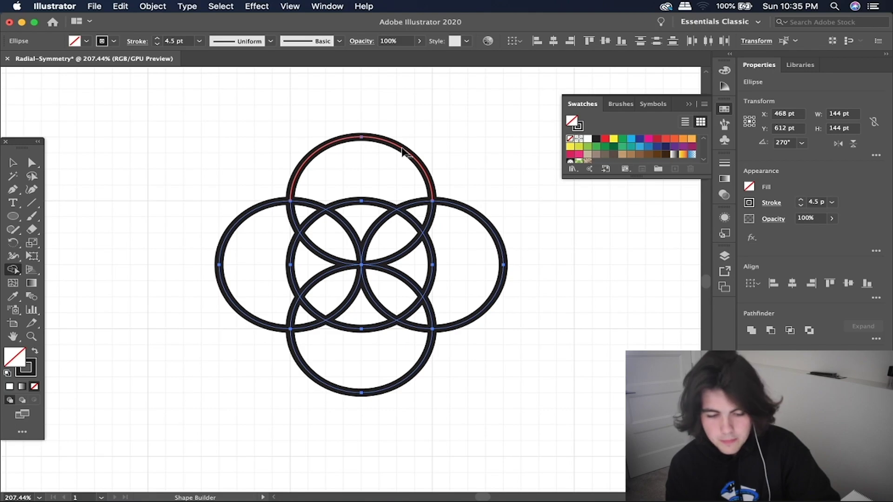
alt+click(401, 149)
key(super+z)
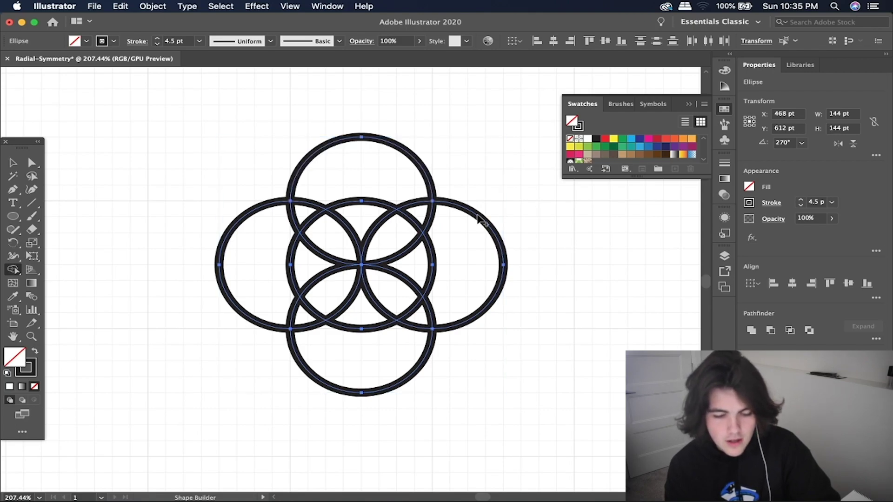
alt+click(413, 159)
super+click(426, 157)
super+click(428, 220)
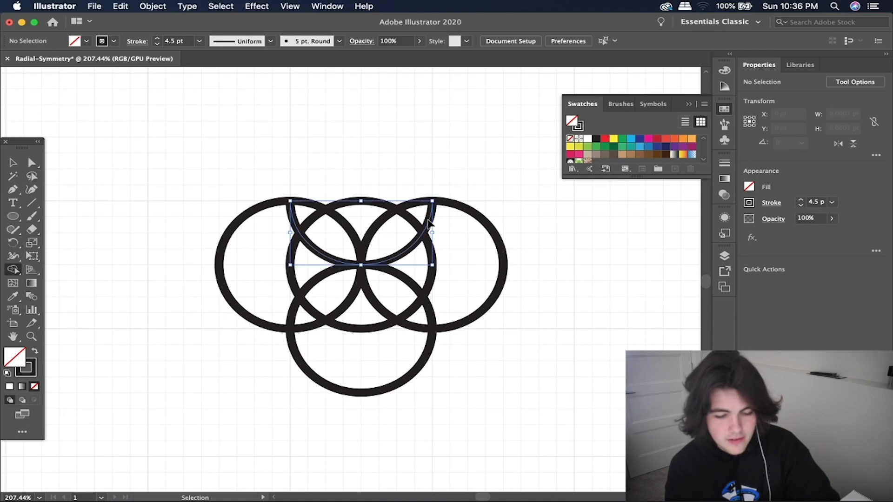
key(super+z)
key(super+shift+z)
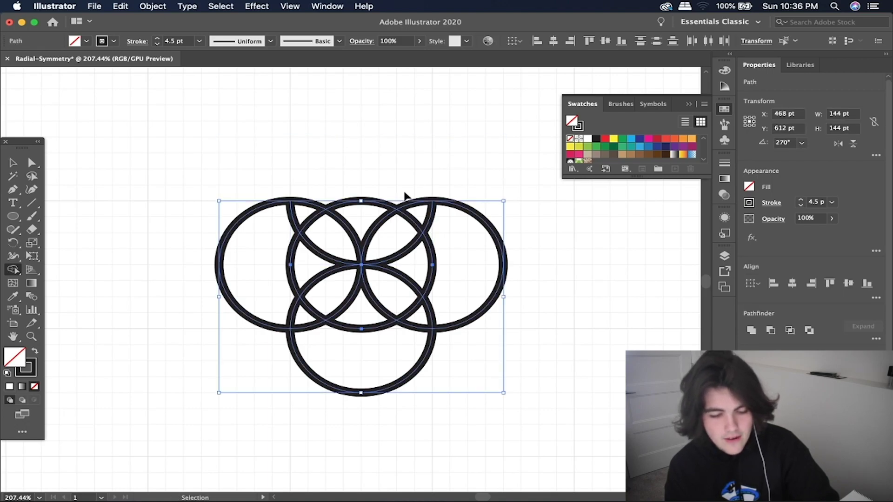
super+click(429, 189)
super+click(431, 214)
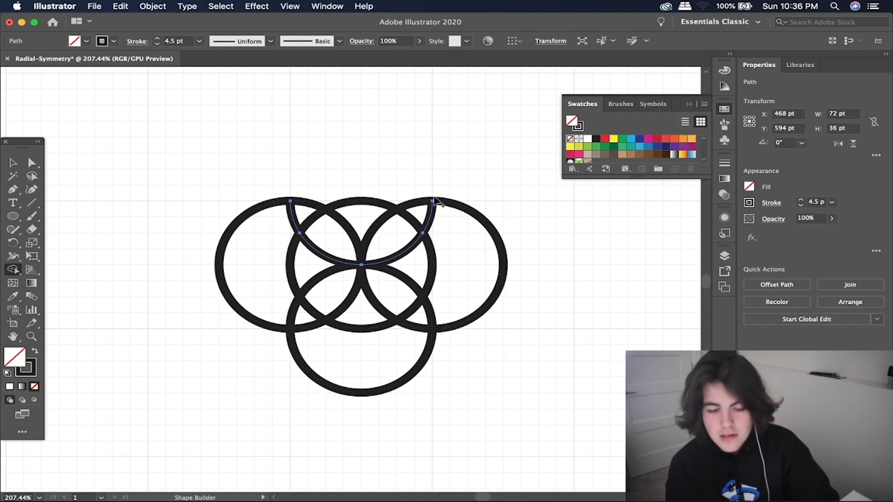
key(v)
key(super+z)
key(shift+m)
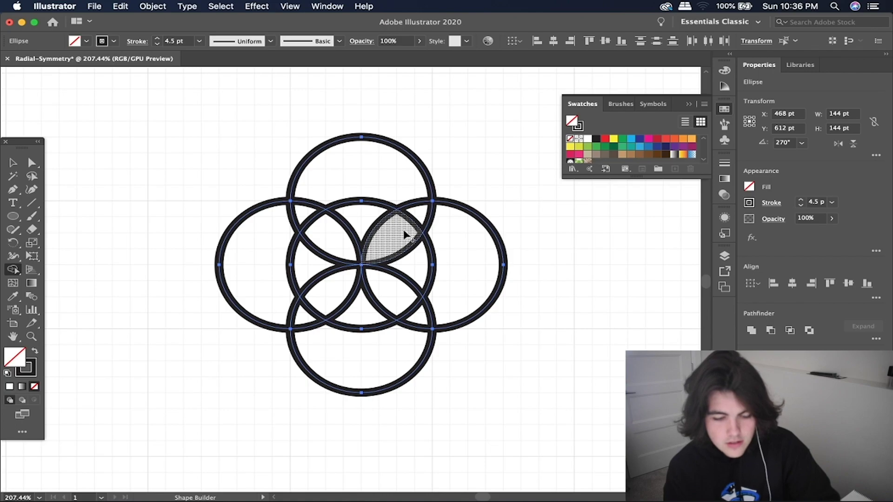
drag(407, 227, 411, 212)
key(super+z)
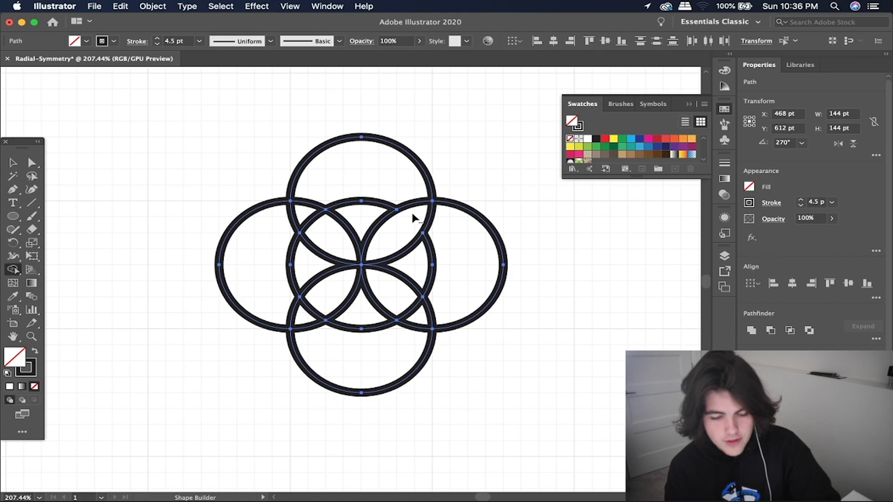
super+click(447, 218)
super+click(432, 251)
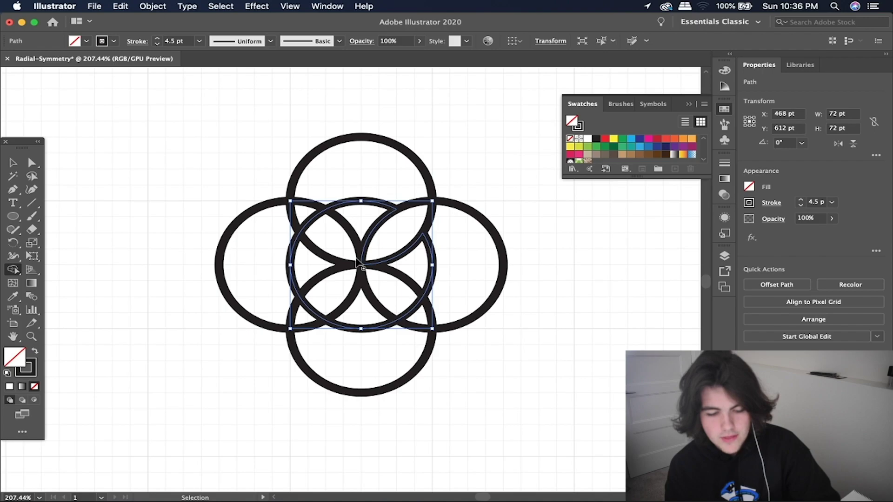
key(super+a)
key(shift+m)
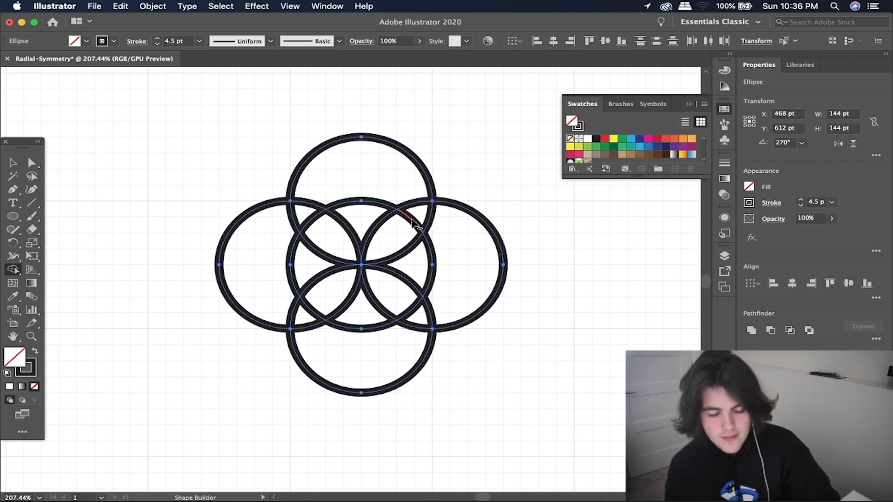
alt+click(412, 219)
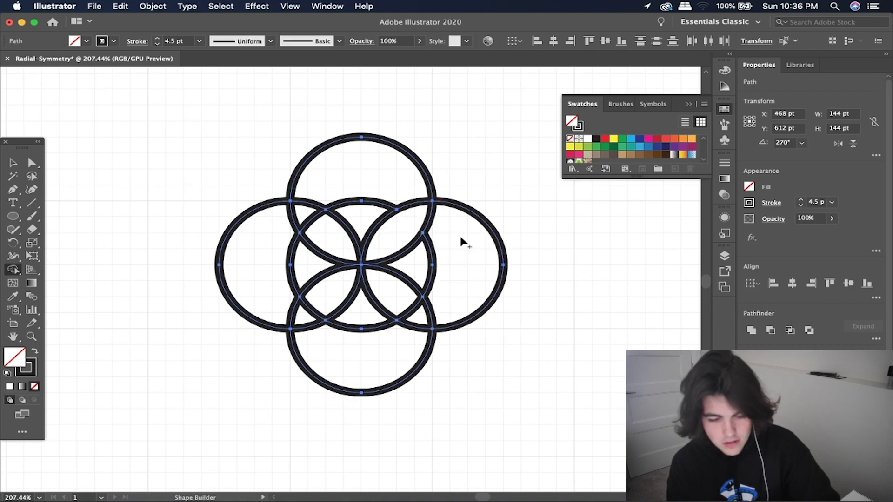
key(super+shift+a)
super+click(427, 244)
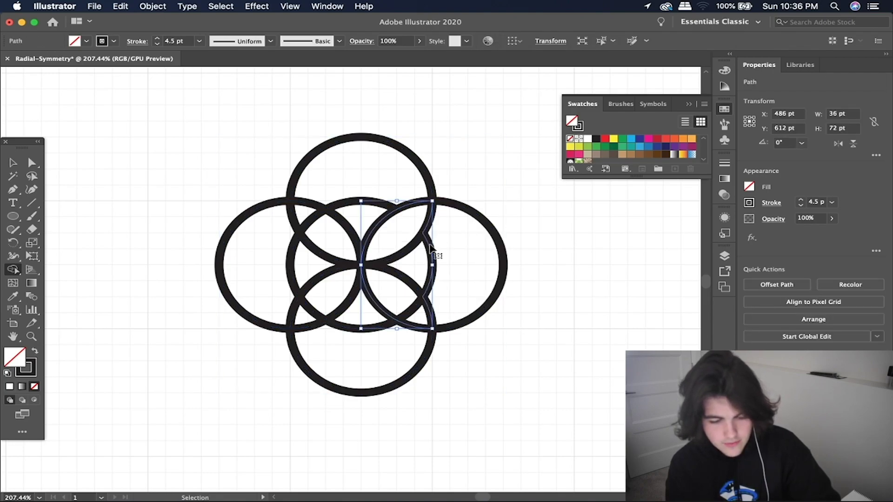
super+click(372, 196)
super+click(374, 203)
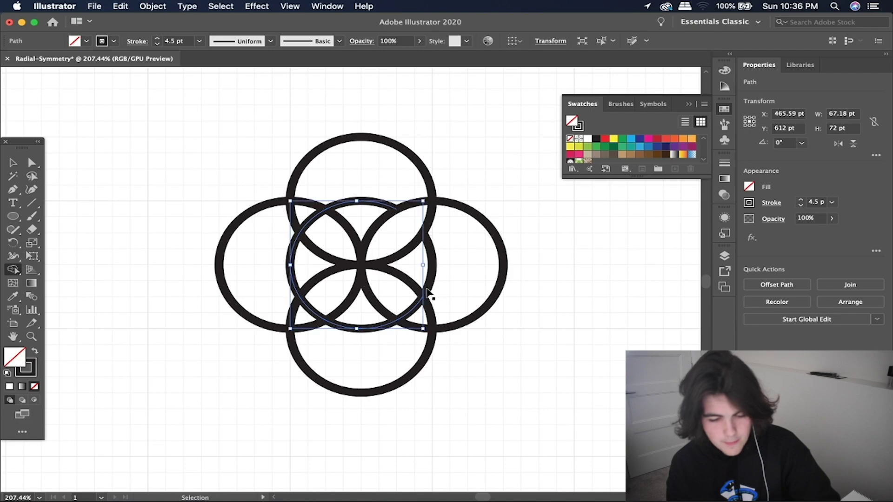
key(super+a)
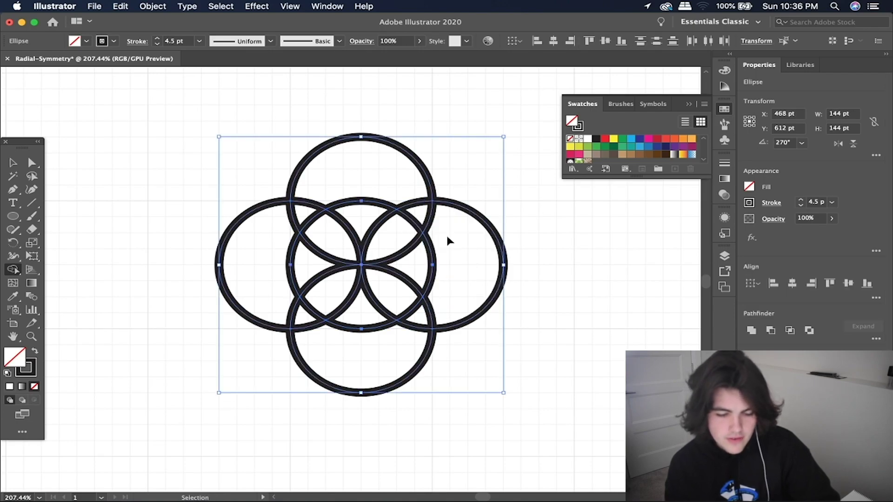
key(shift+m)
key(super+shift+a)
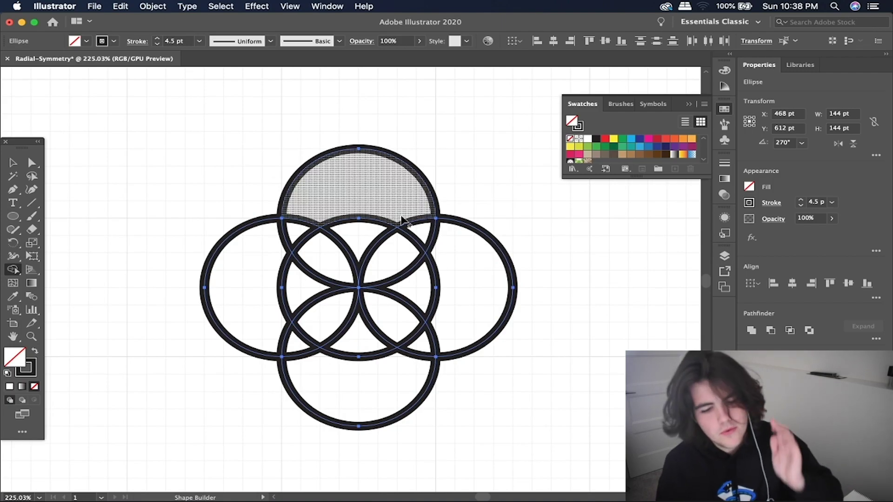
Erase the outer arcs of the top, right, bottom and left rings with Shape Builder.
alt+click(418, 180)
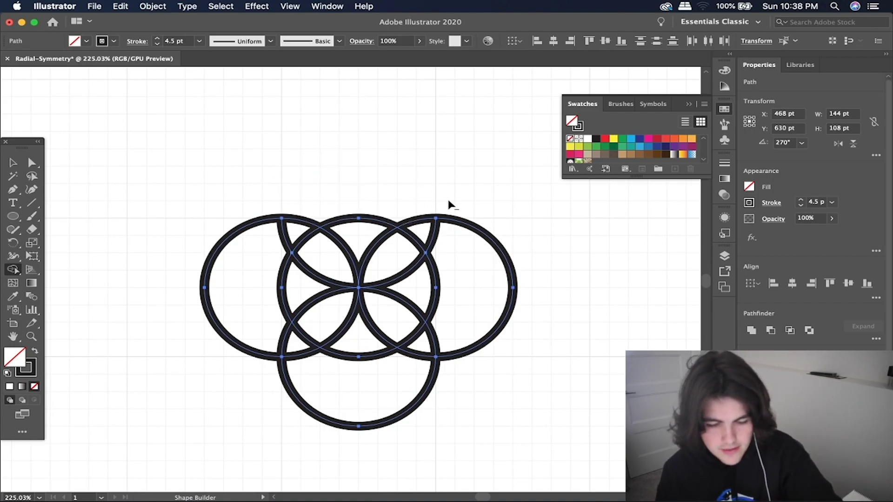
alt+click(461, 221)
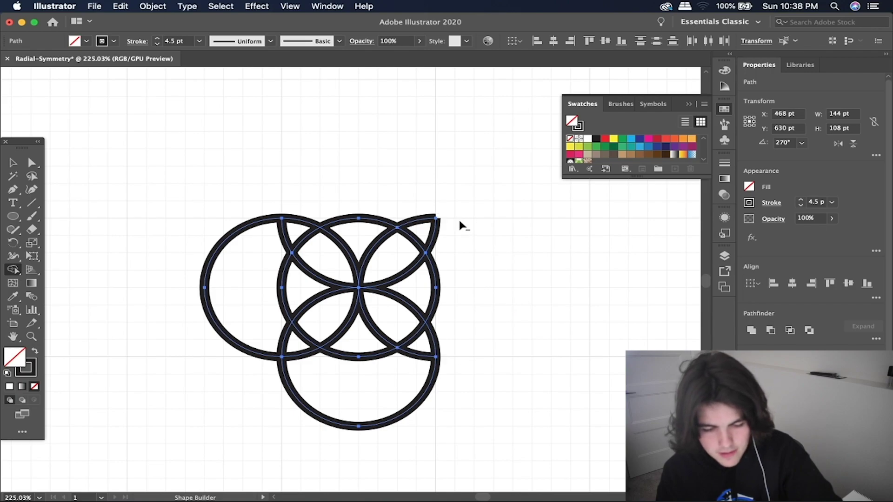
alt+click(434, 374)
scroll(435, 361, up, 2)
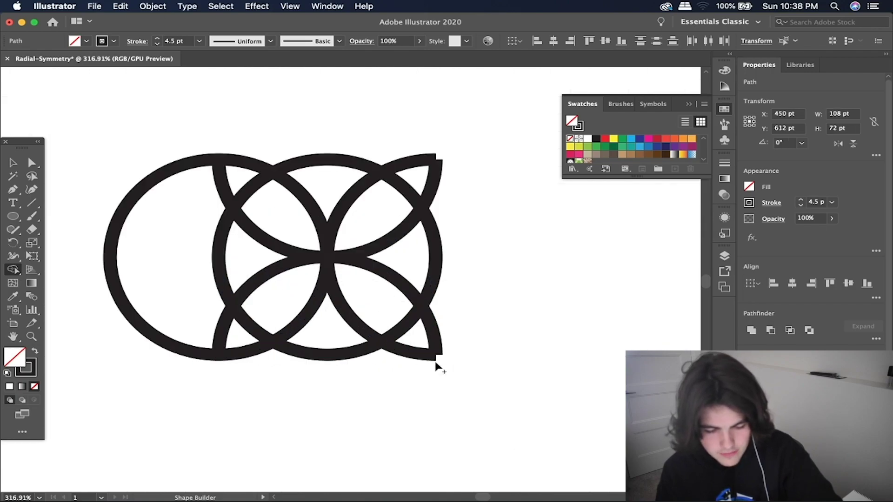
scroll(435, 361, up, 5)
scroll(436, 361, down, 3)
scroll(437, 349, up, 4)
scroll(438, 347, down, 6)
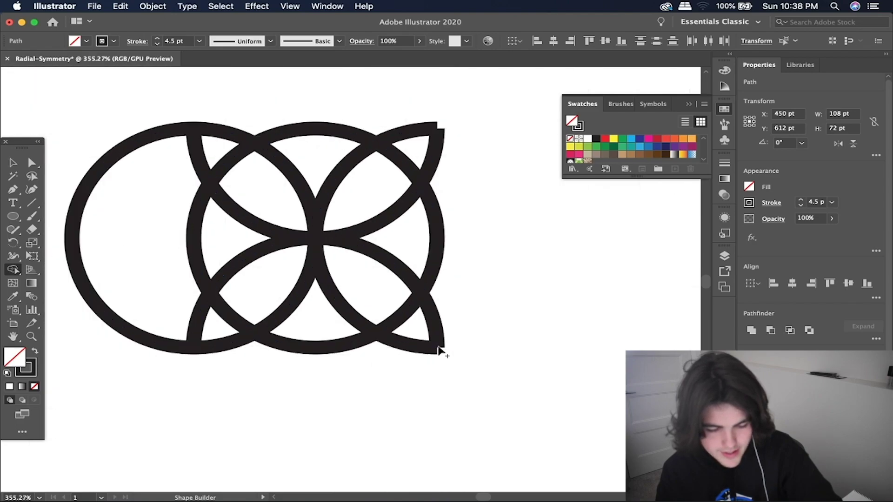
scroll(439, 350, down, 3)
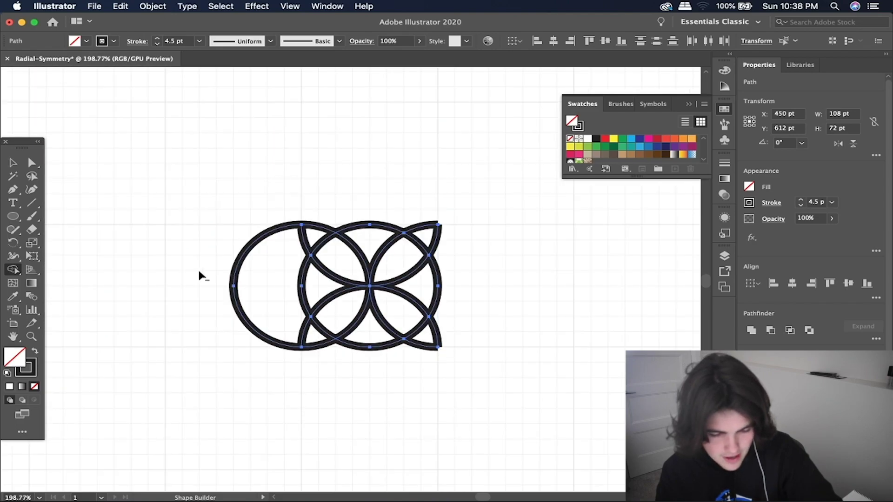
alt+click(238, 274)
key(super+z)
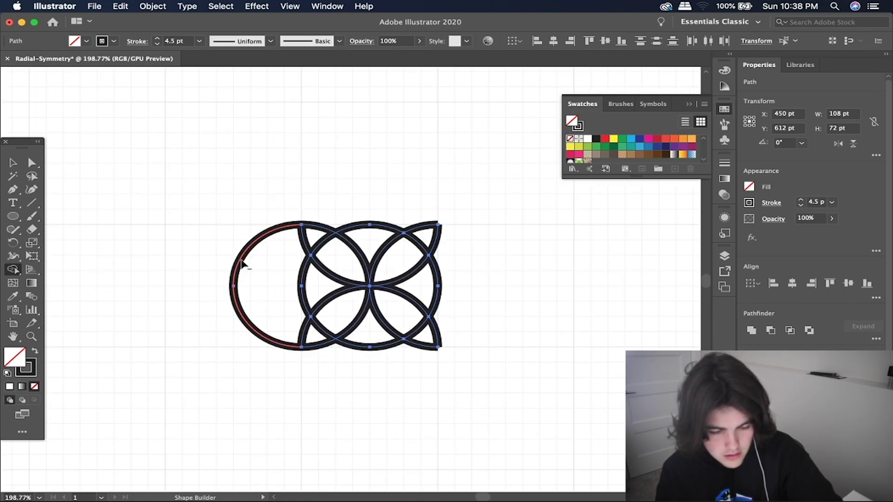
alt+click(242, 263)
Give the knot's stroke Round Cap ends in the Stroke options.
click(13, 162)
key(super+F10)
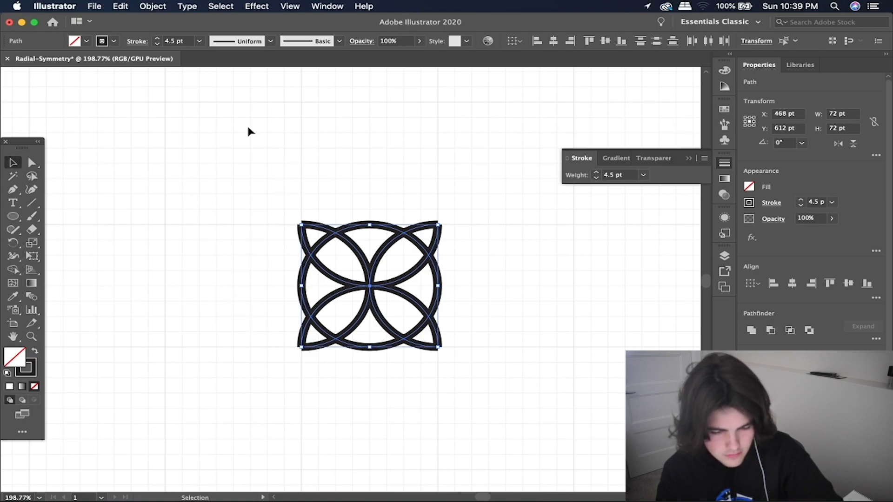
click(136, 43)
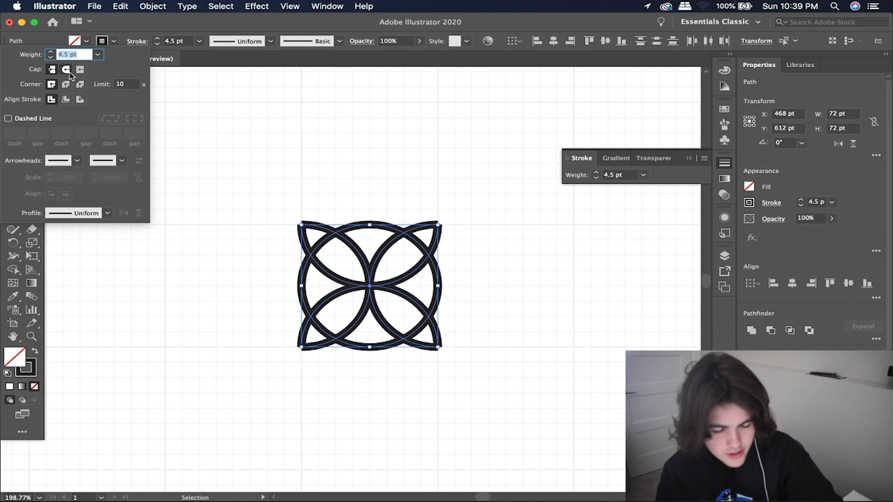
click(66, 70)
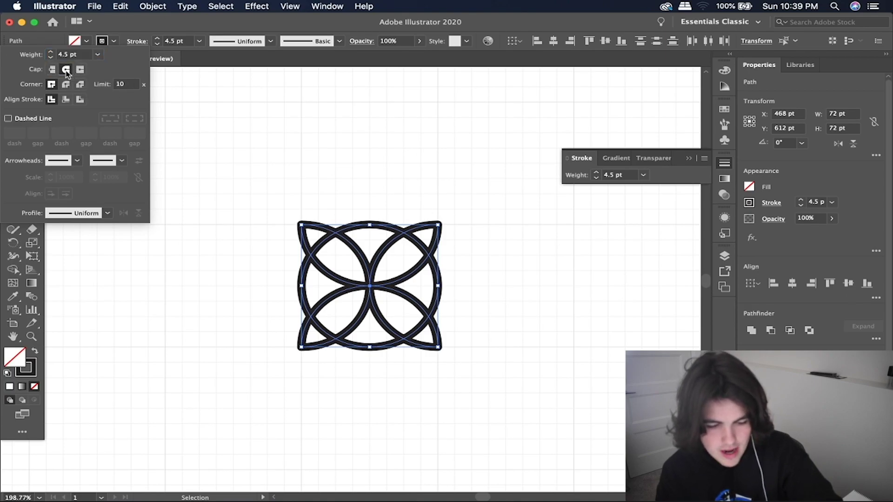
click(465, 222)
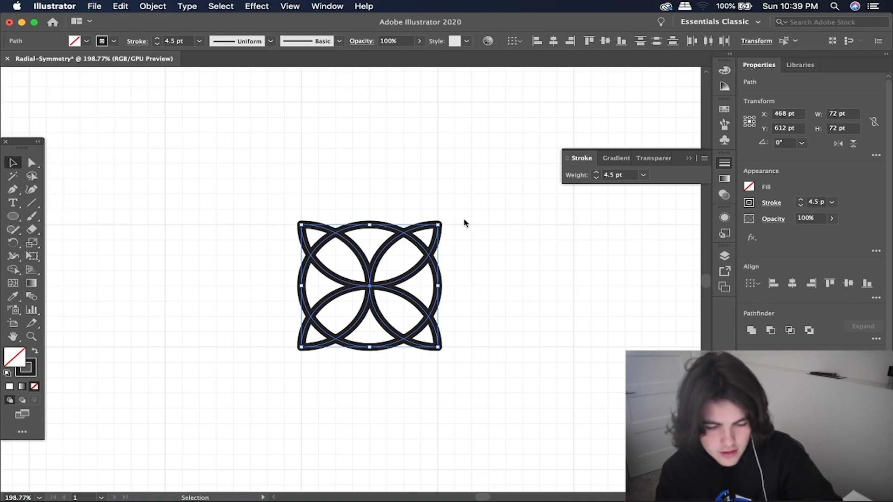
scroll(440, 225, up, 8)
Erase the left outer arc, bottom arc and lower-right corner arc with Shape Builder.
scroll(439, 225, down, 10)
scroll(401, 285, up, 5)
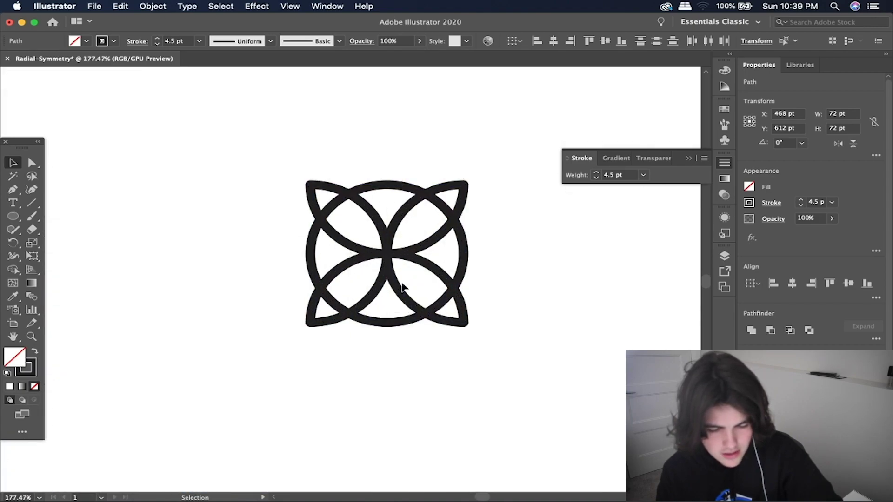
scroll(408, 288, down, 3)
scroll(428, 288, up, 5)
scroll(341, 291, down, 2)
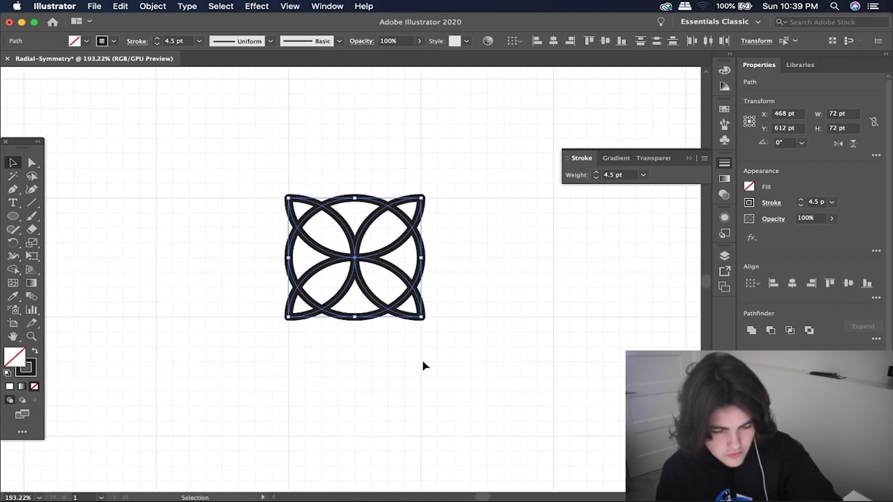
key(shift+m)
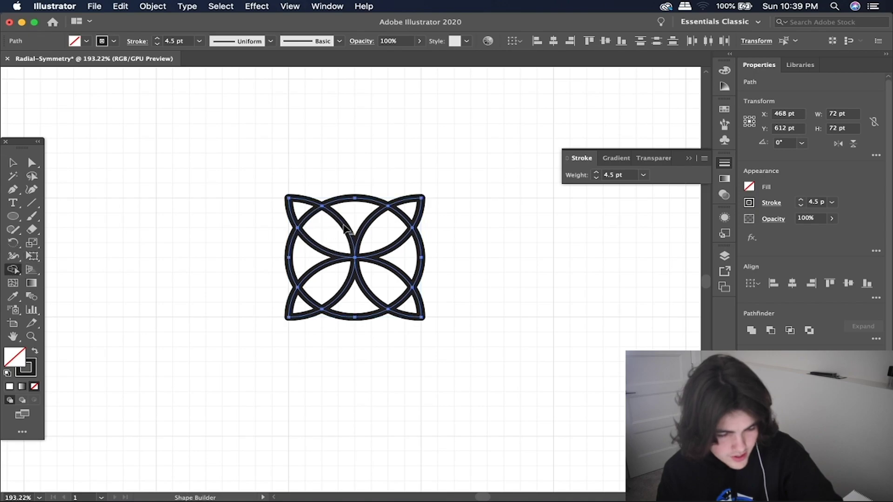
scroll(289, 255, up, 1)
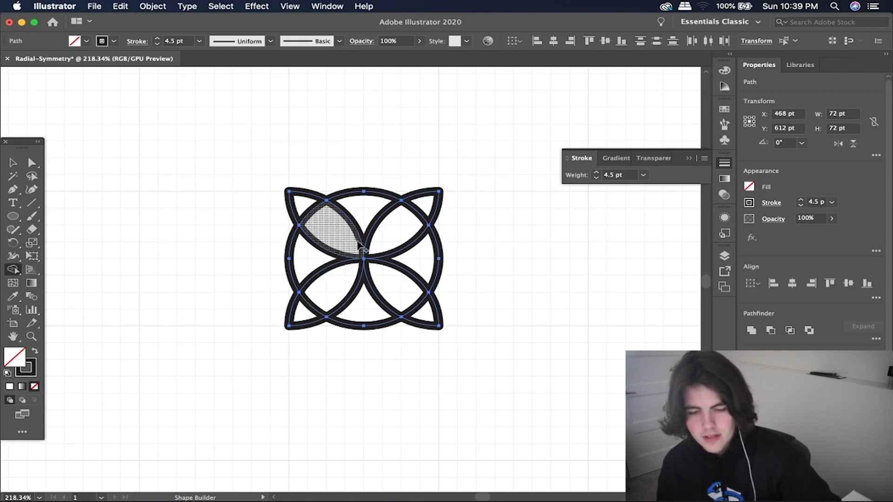
scroll(273, 250, up, 3)
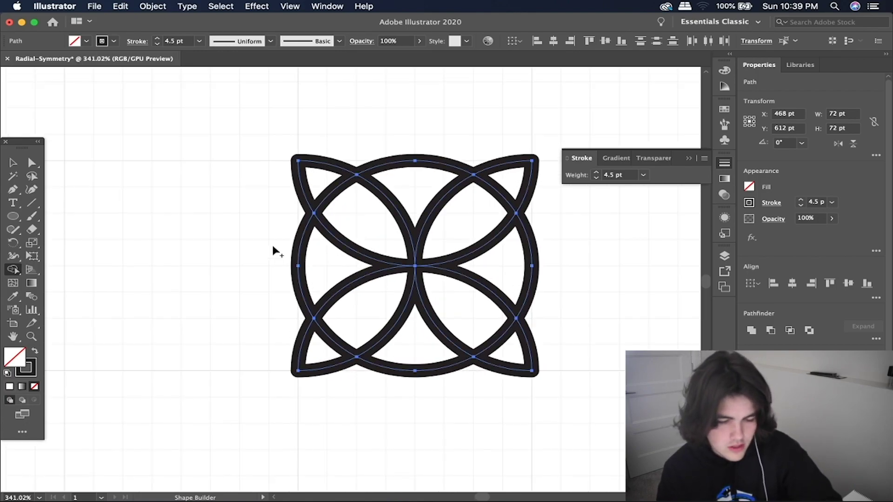
alt+click(302, 255)
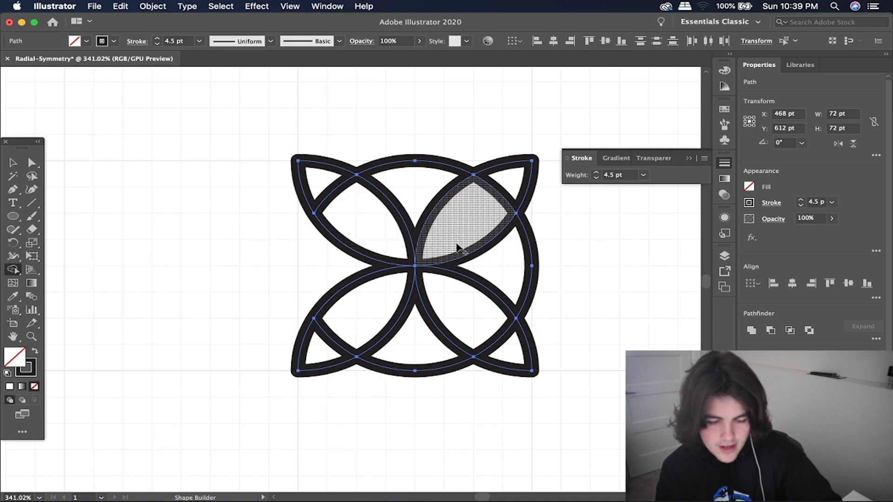
scroll(456, 248, up, 1)
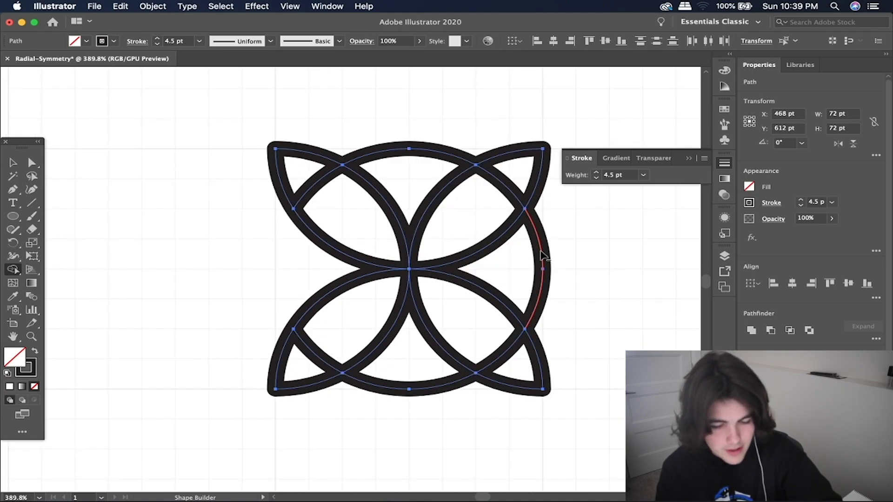
alt+click(446, 386)
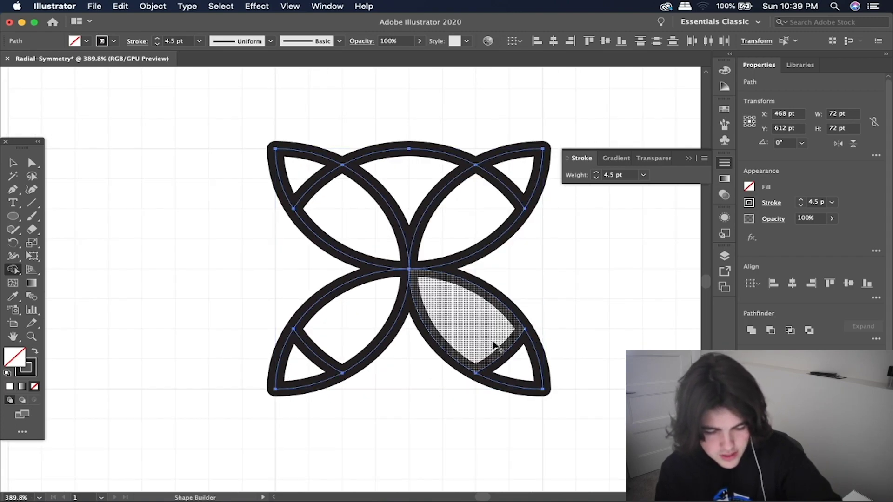
alt+click(513, 366)
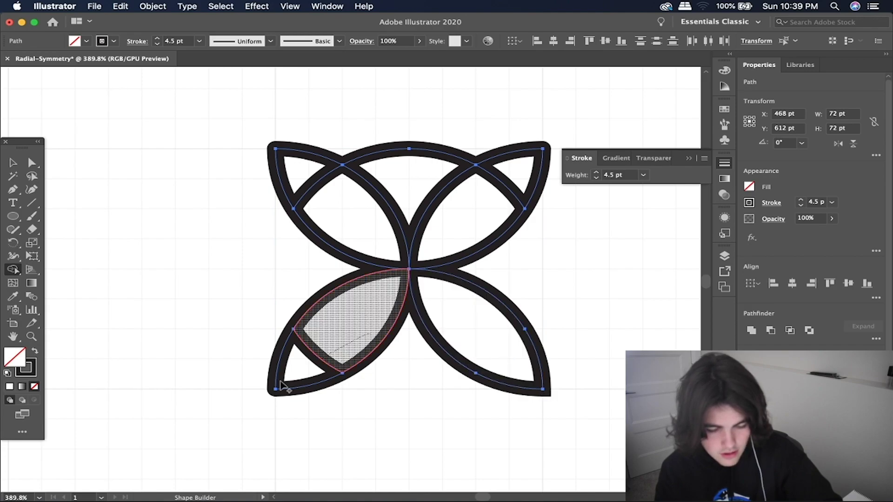
Select the lower half of the knot as its own path.
scroll(309, 298, down, 6)
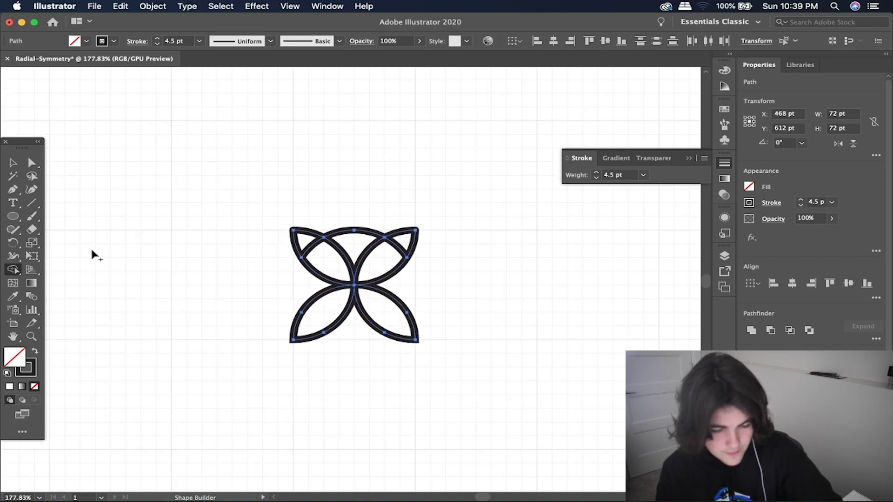
click(13, 162)
click(423, 372)
click(288, 322)
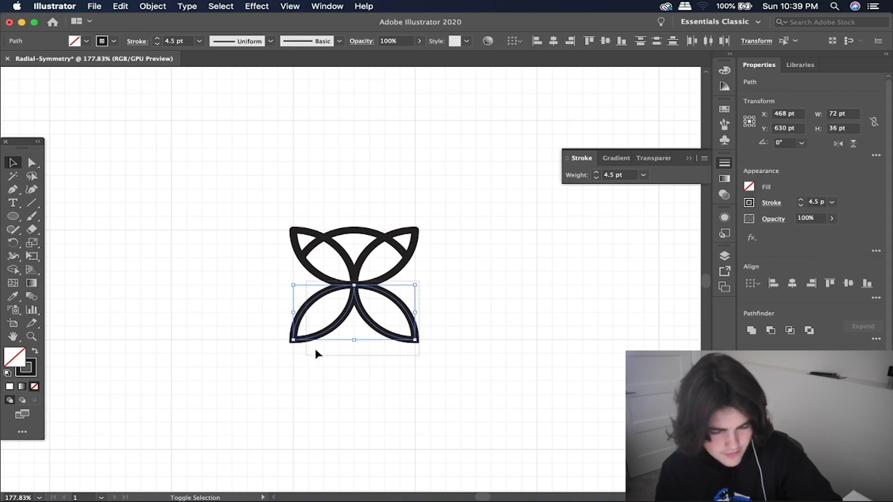
Reflect the 72 × 36 pt lower half vertically so its leaves point up beneath the tulip head.
drag(315, 350, 465, 375)
drag(465, 375, 273, 359)
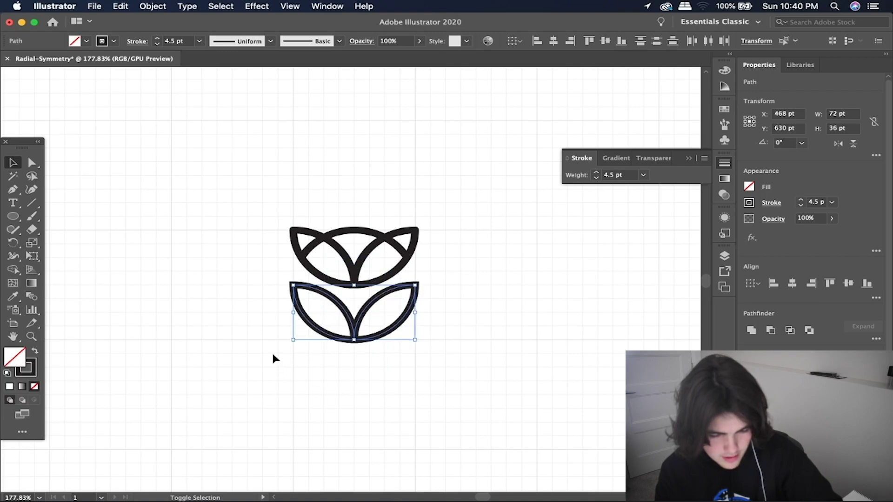
click(447, 315)
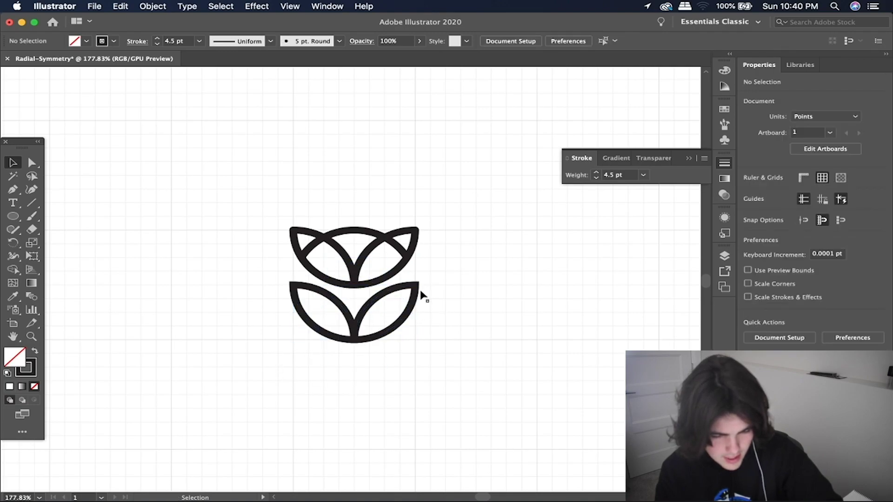
click(394, 268)
key(shift+m)
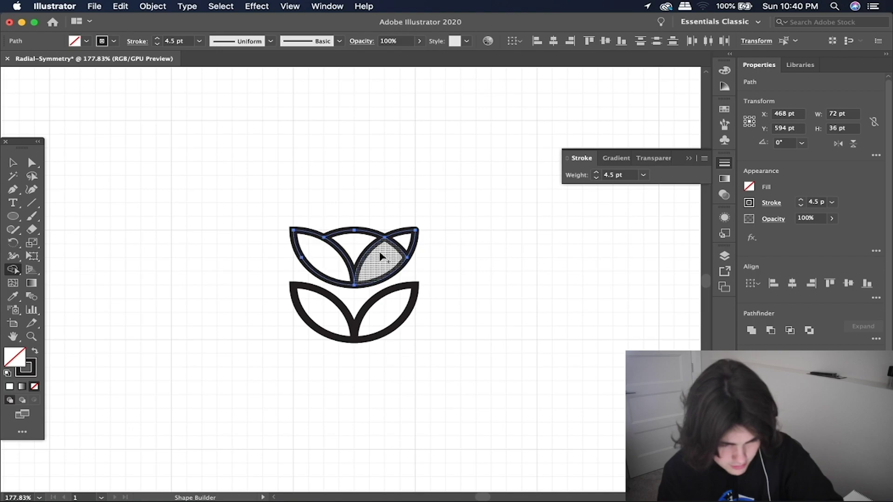
Draw a vertical stem from the tulip head's base down between the leaves.
key(super+shift+a)
scroll(438, 249, down, 5)
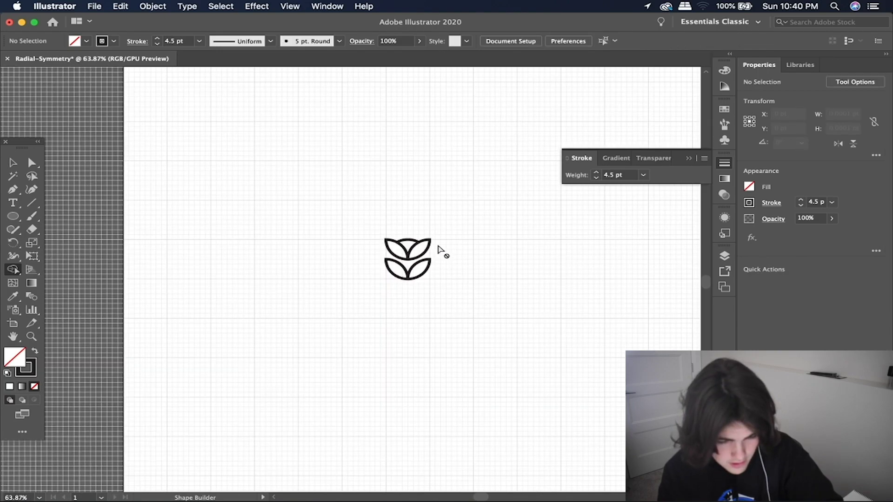
scroll(395, 343, up, 6)
click(12, 191)
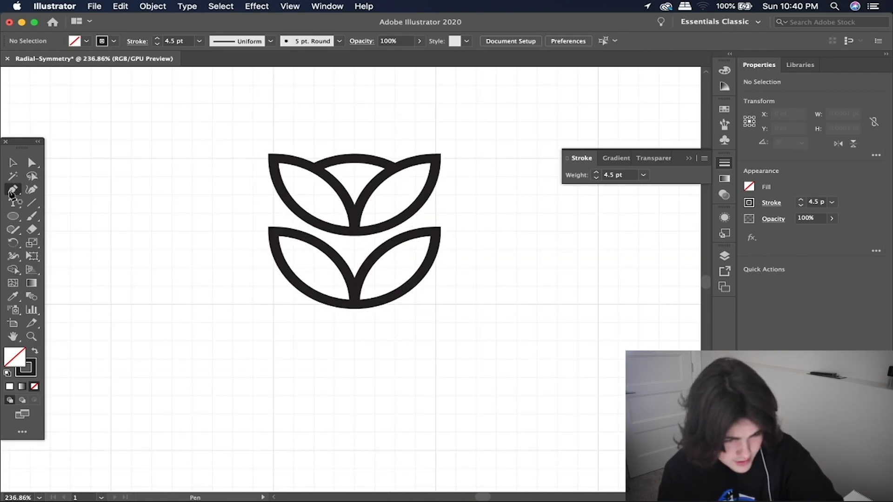
click(355, 231)
click(355, 321)
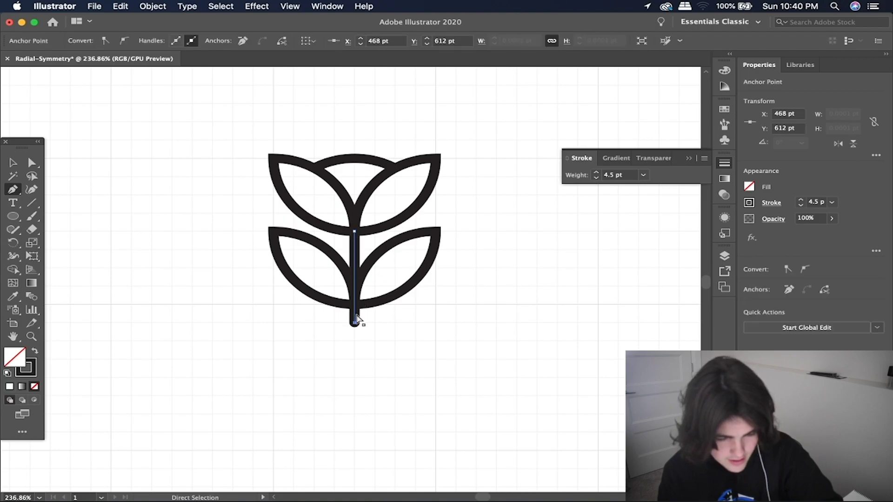
key(super+shift+a)
Move the whole tulip further left on the artboard.
scroll(428, 313, down, 4)
scroll(428, 313, up, 2)
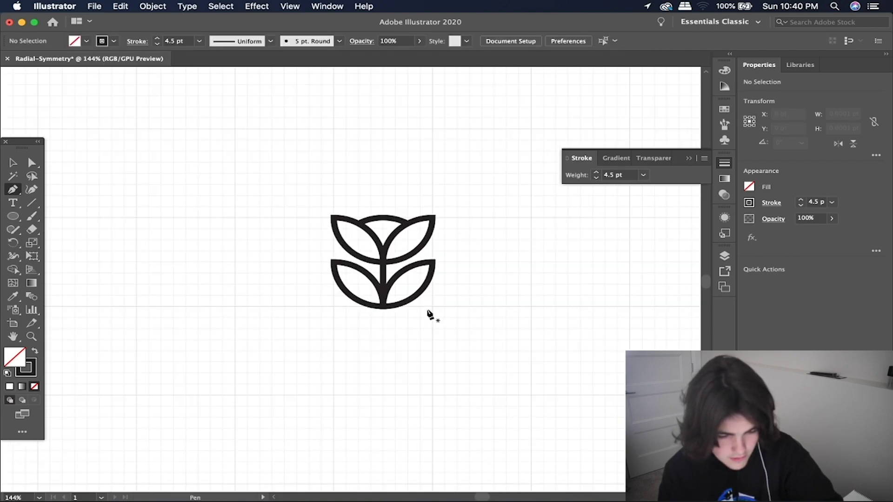
scroll(429, 314, up, 3)
key(super+a)
click(11, 163)
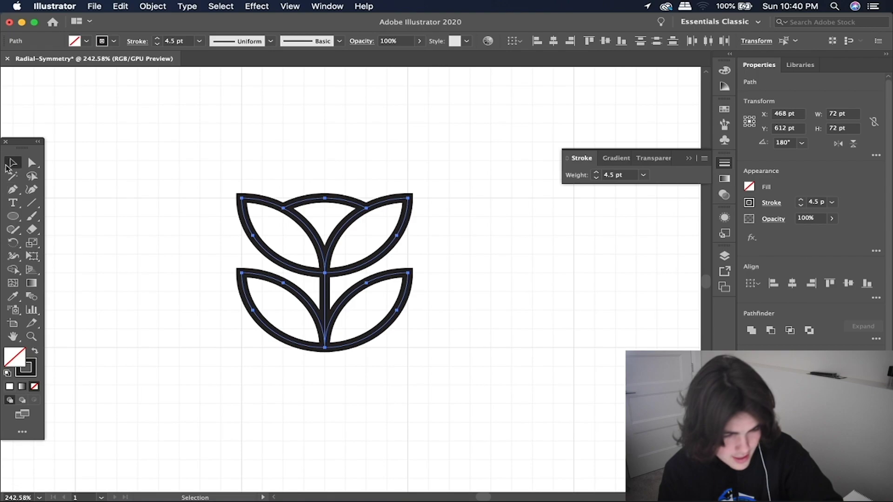
scroll(159, 208, down, 2)
scroll(159, 207, left, 3)
scroll(158, 208, down, 1)
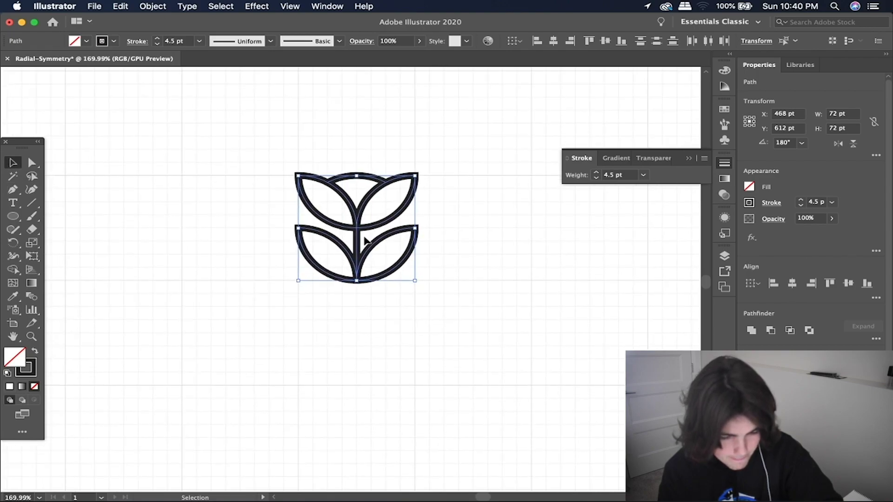
drag(356, 231, 237, 231)
click(386, 223)
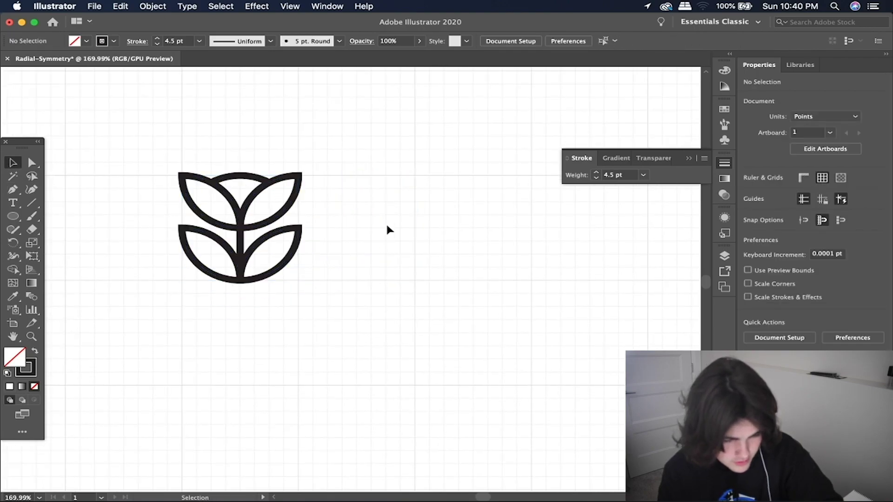
Select the tulip's lower-right leaf.
scroll(238, 227, up, 2)
scroll(237, 223, left, 3)
scroll(237, 222, up, 2)
drag(457, 384, 188, 163)
click(188, 163)
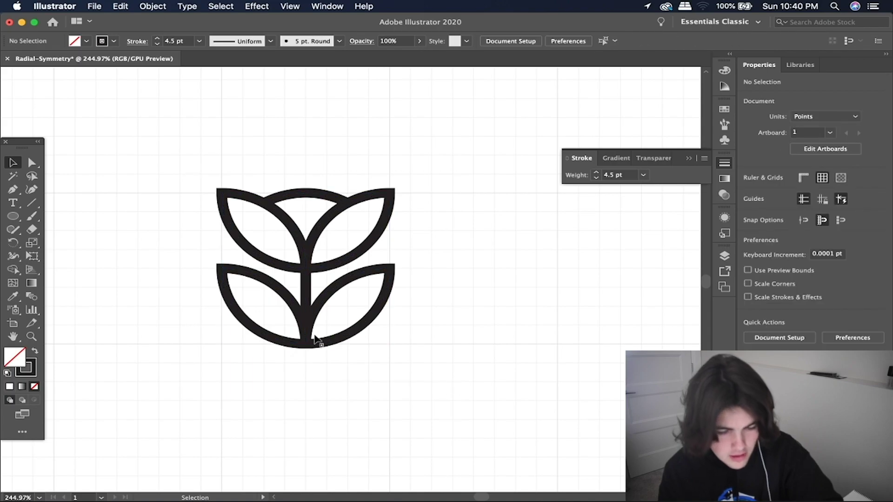
drag(404, 371, 324, 301)
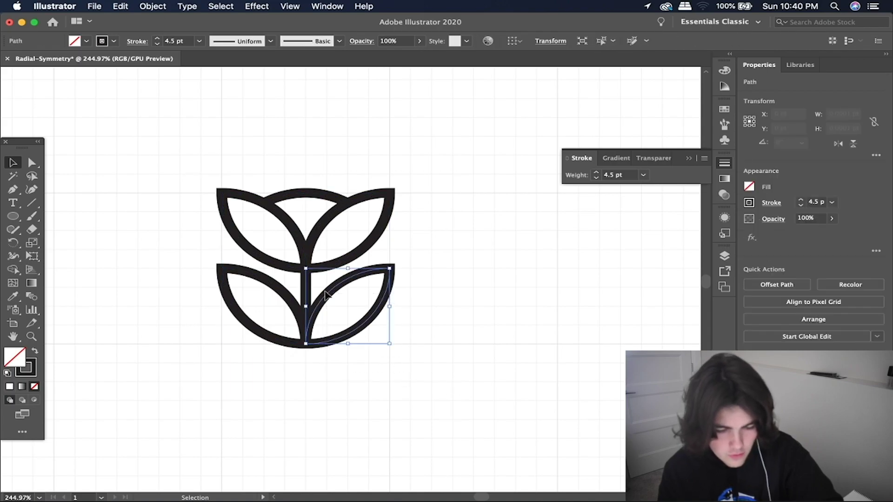
Fill both tulip leaves green, copying the swatch colour to the left leaf with the Eyedropper.
click(86, 42)
click(64, 61)
click(192, 149)
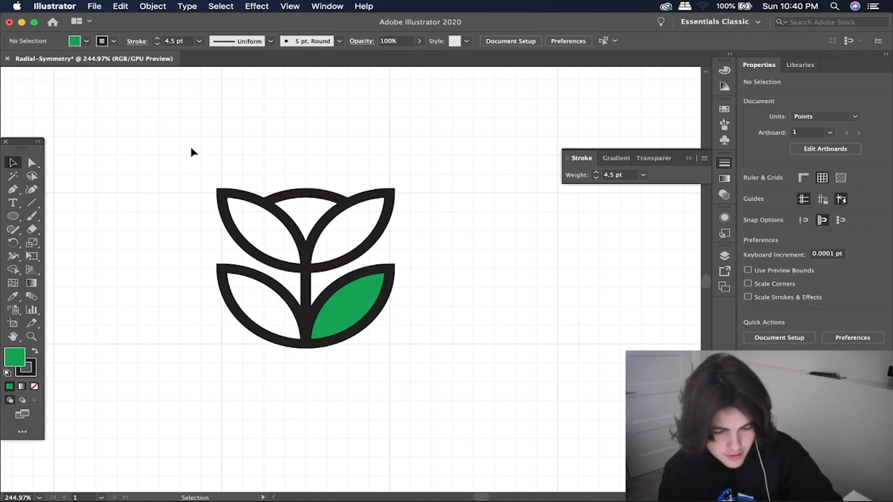
click(232, 319)
key(i)
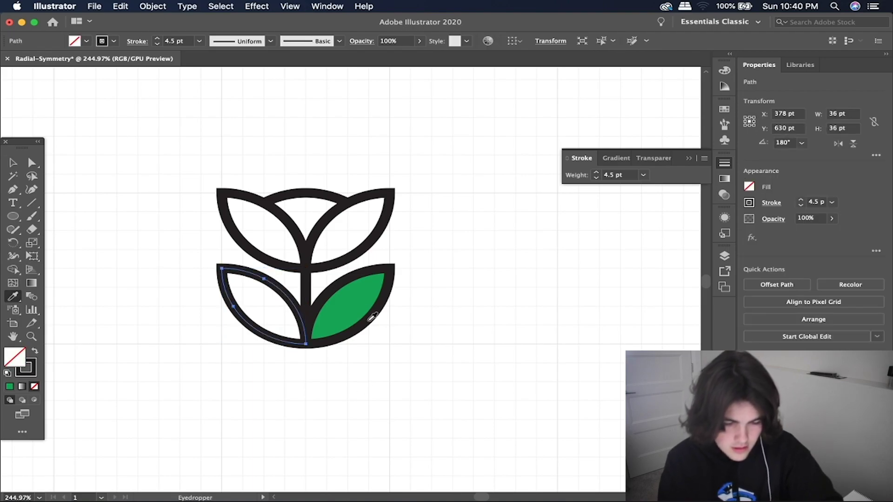
click(371, 317)
Fill the two upper petals with red from the Fill swatches.
drag(433, 216, 241, 197)
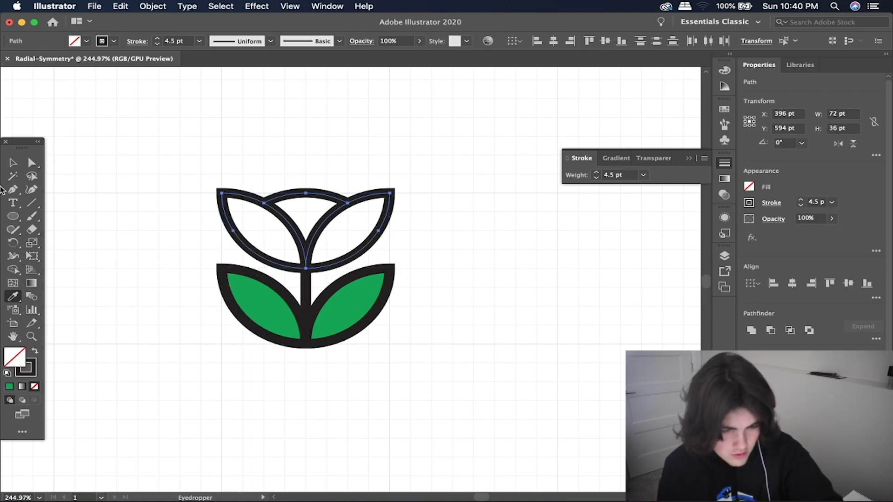
click(11, 163)
click(86, 41)
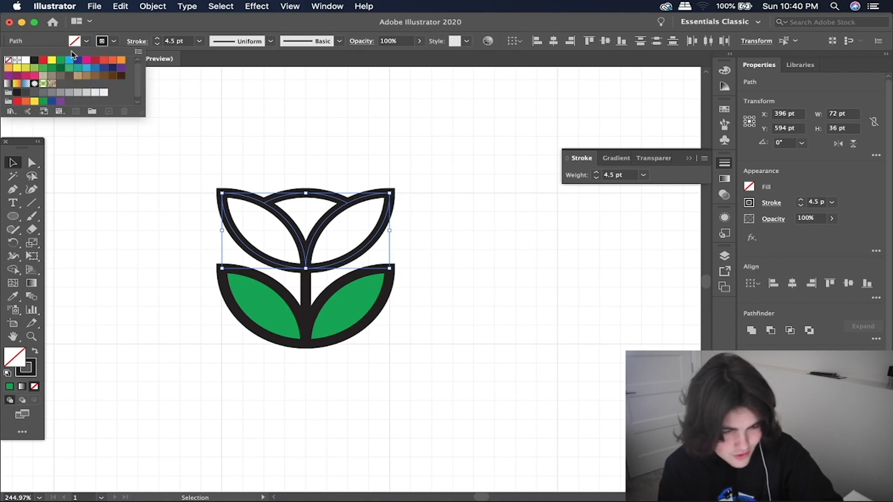
click(48, 61)
click(334, 129)
click(324, 161)
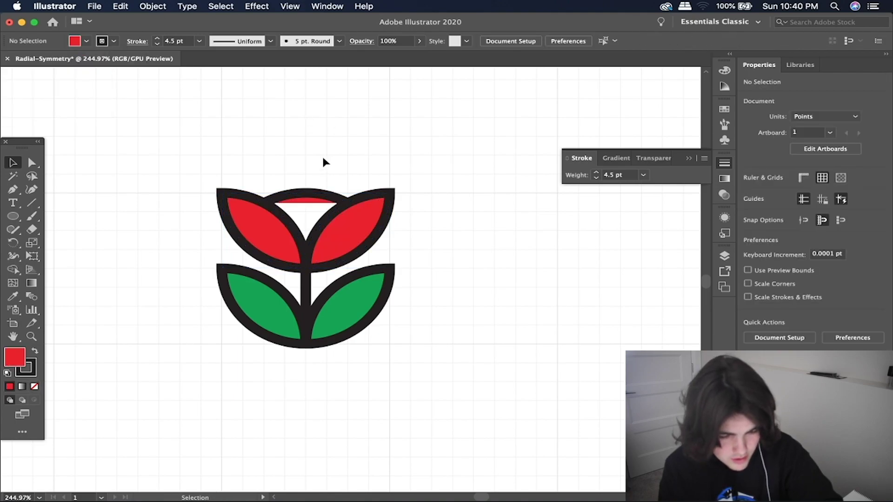
Fill the triangular gap between the petals red using Shape Builder.
key(super+a)
key(shift+m)
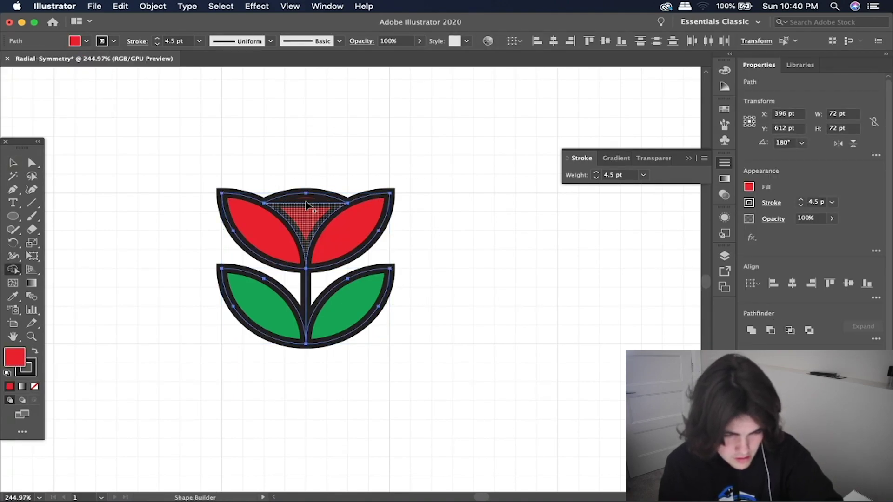
click(302, 205)
key(super+shift+a)
scroll(279, 149, down, 2)
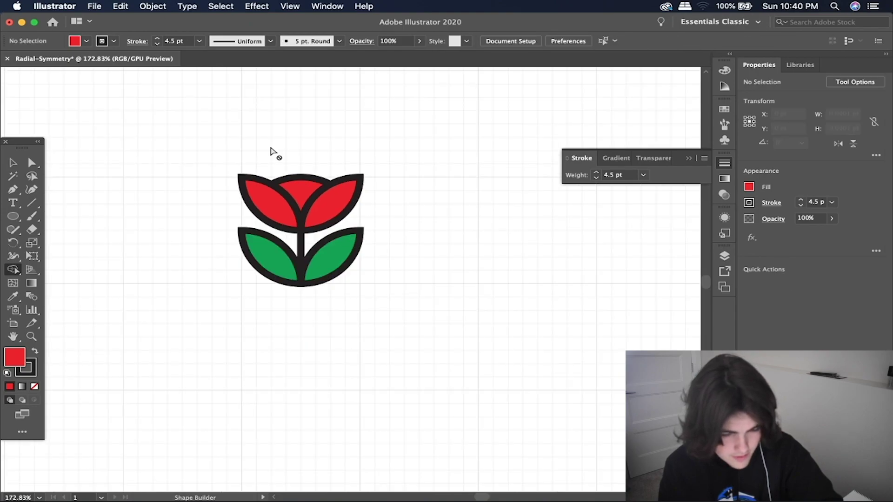
click(18, 161)
scroll(205, 80, down, 5)
scroll(223, 95, up, 4)
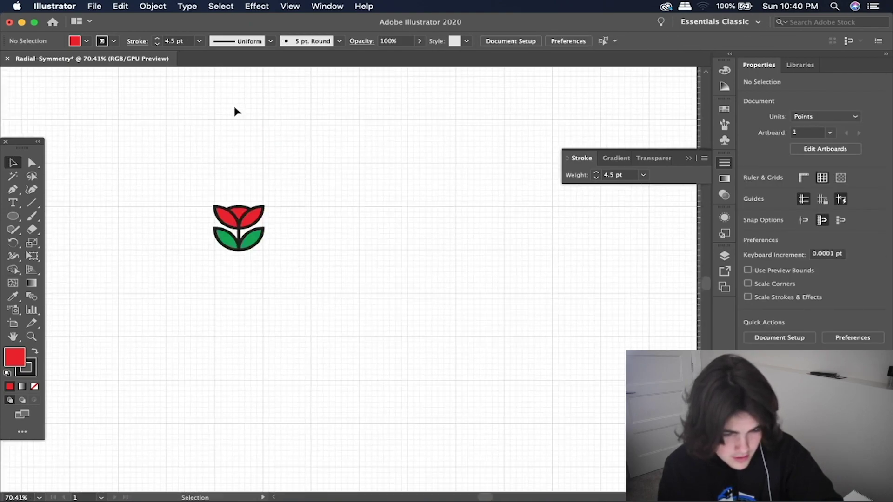
scroll(234, 106, up, 3)
scroll(264, 365, up, 3)
Set the stroke of all tulip paths to pure black 000000.
key(super+a)
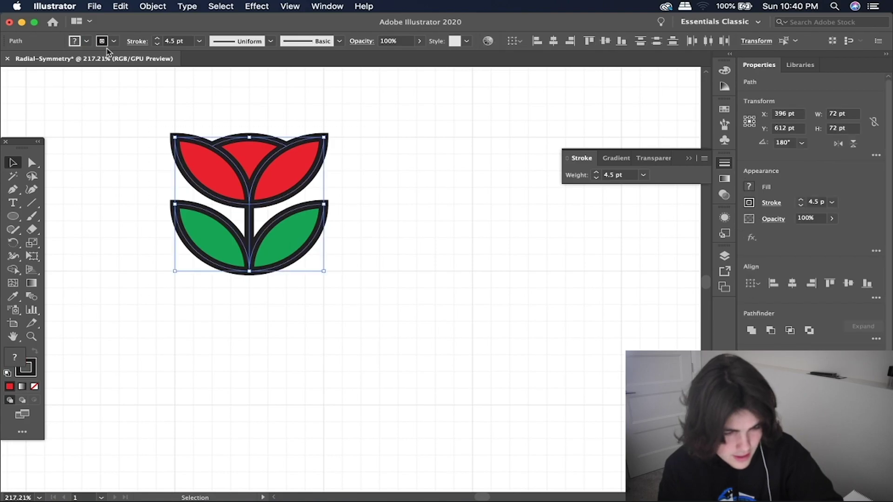
shift+click(114, 41)
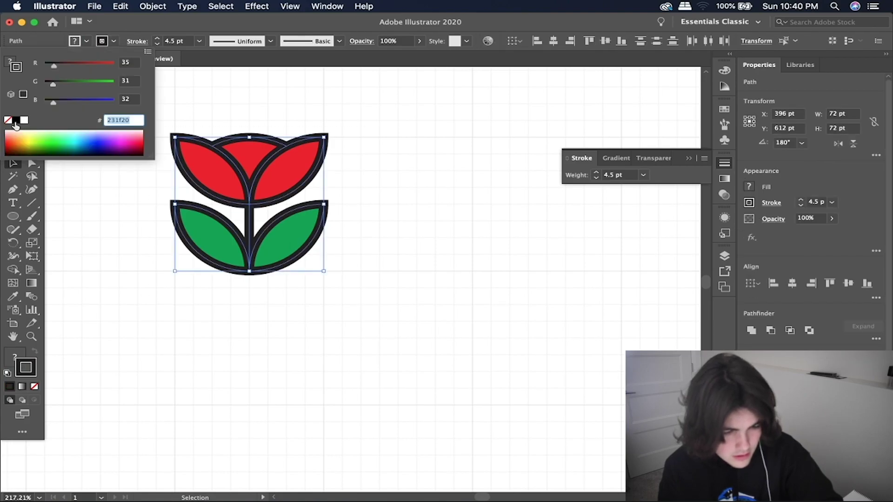
click(15, 122)
click(130, 265)
scroll(134, 266, down, 4)
scroll(135, 267, up, 4)
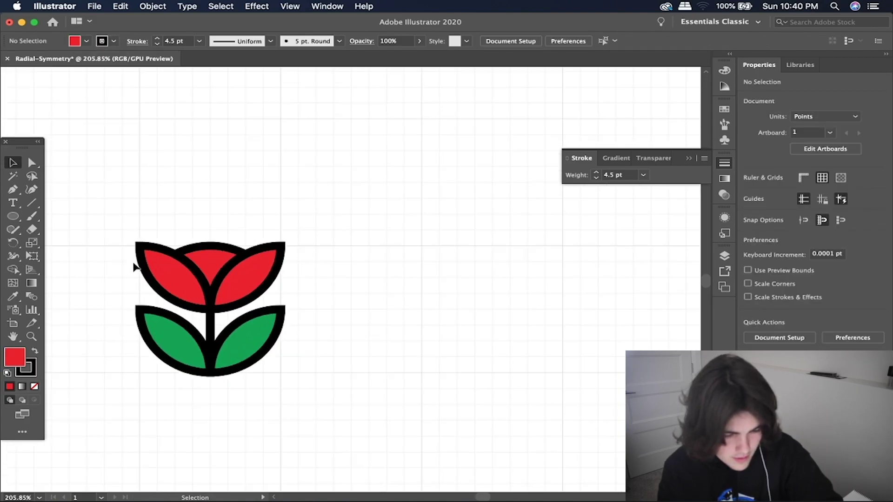
scroll(133, 266, down, 3)
scroll(136, 273, up, 1)
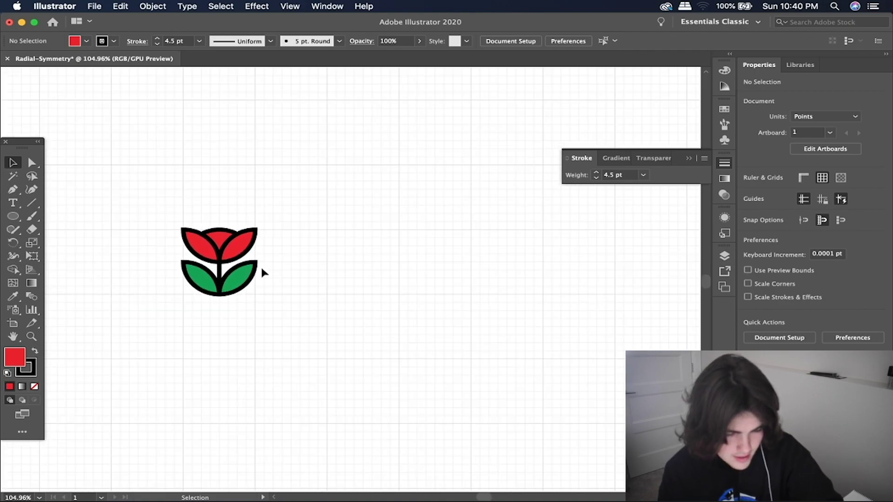
click(225, 237)
click(248, 197)
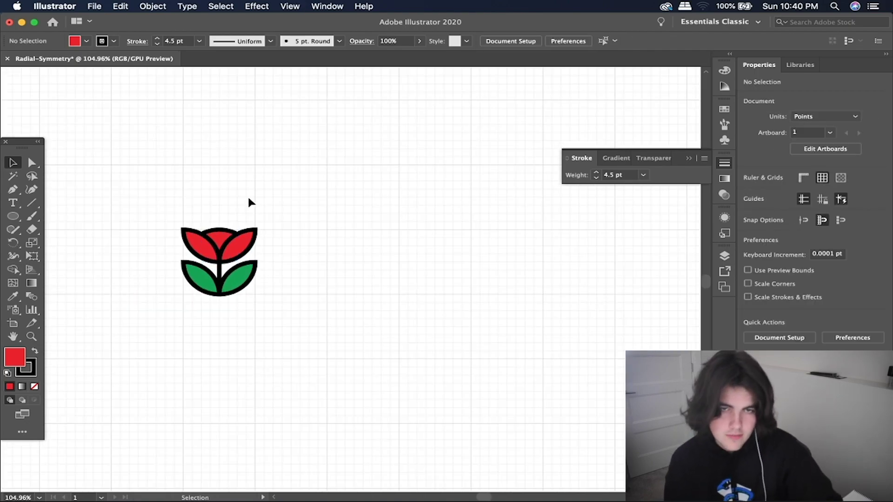
Draw a 72 pt square on the artboard with the Rectangle tool.
scroll(308, 287, up, 1)
scroll(309, 287, down, 2)
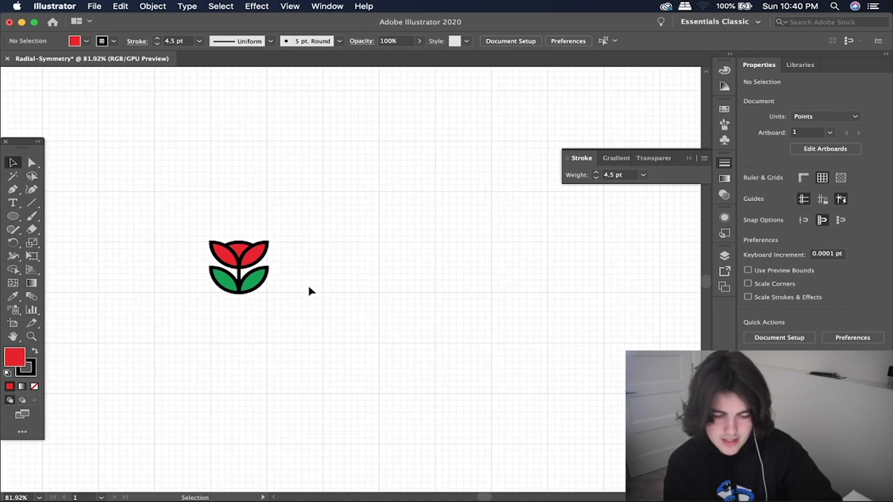
scroll(306, 292, down, 3)
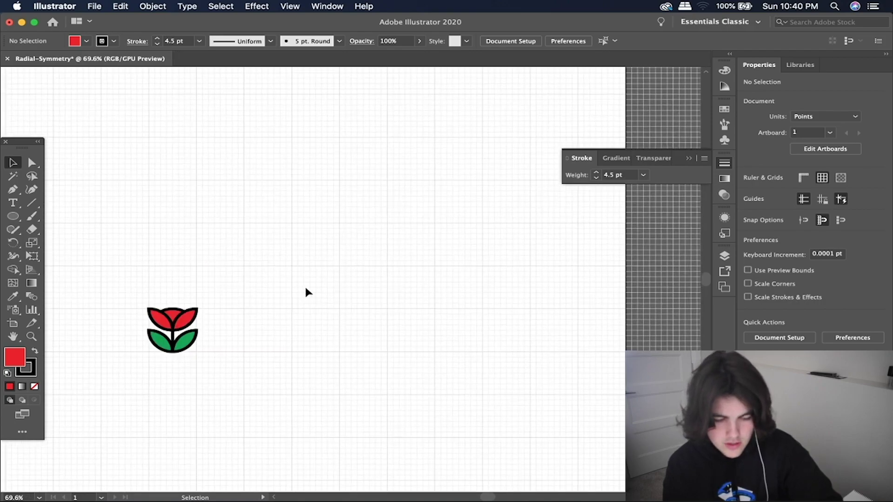
scroll(306, 292, up, 4)
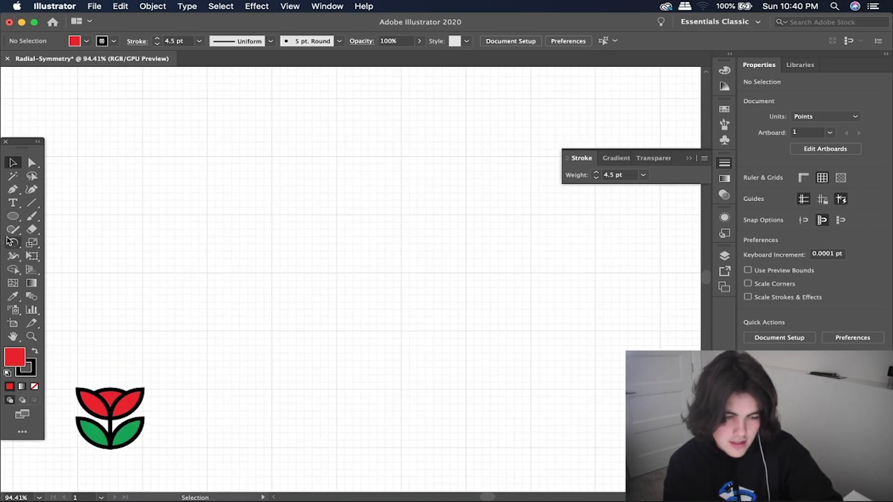
click(10, 220)
drag(8, 225, 61, 215)
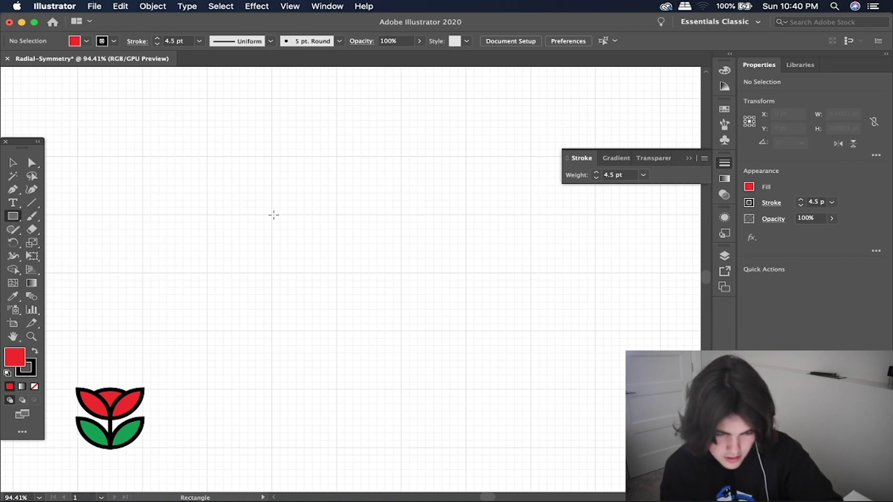
mouse_move(274, 214)
mouse_down()
mouse_move(344, 280)
mouse_move(265, 209)
mouse_move(270, 217)
mouse_up()
key(super+z)
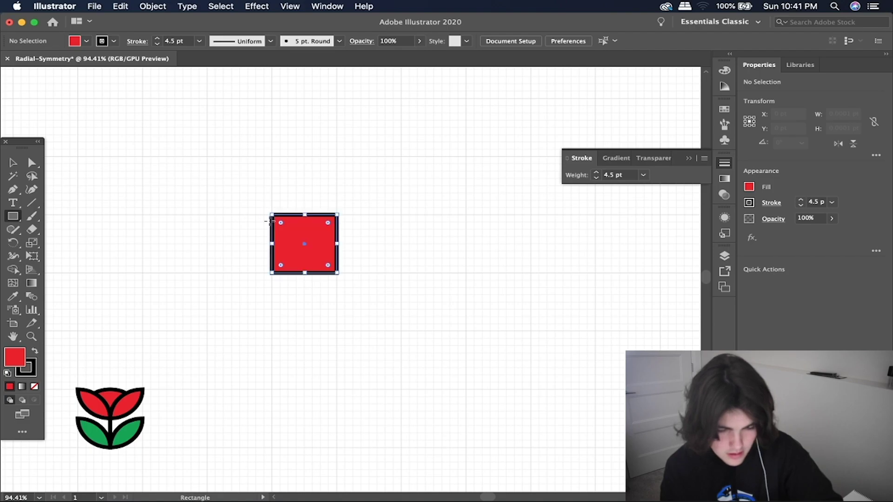
Give the square a Fill of None and a black stroke.
key(v)
click(86, 41)
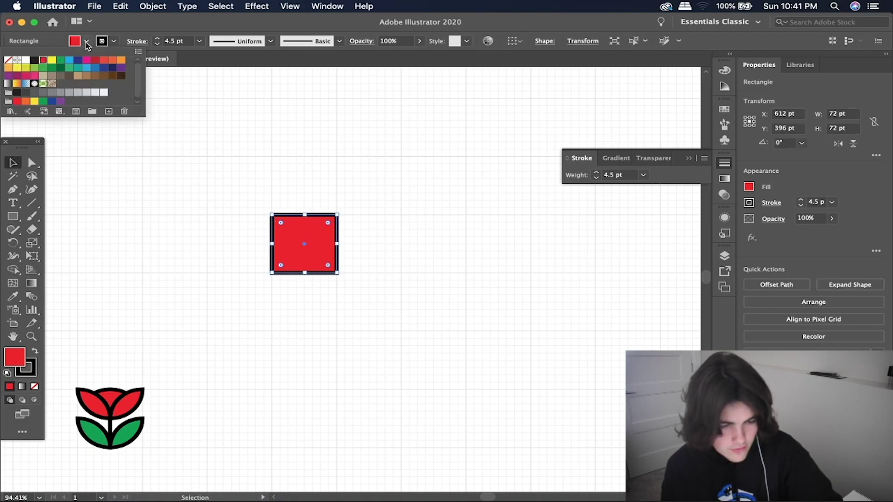
click(8, 60)
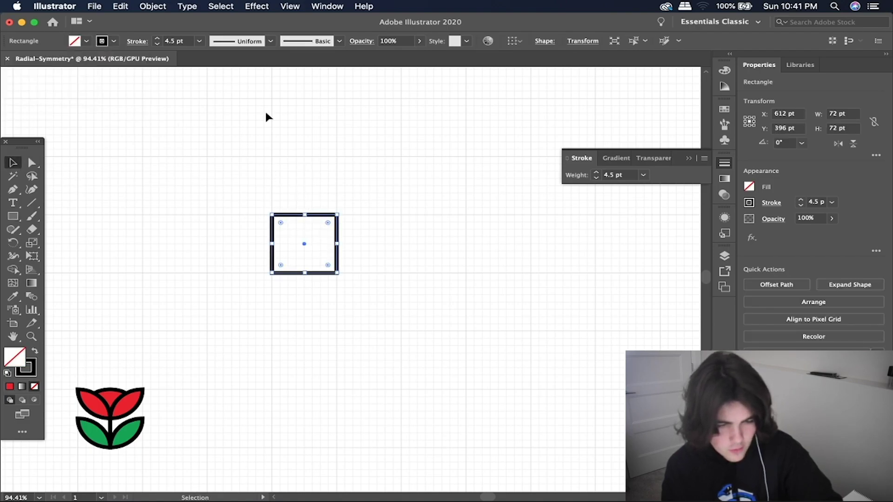
shift+click(111, 41)
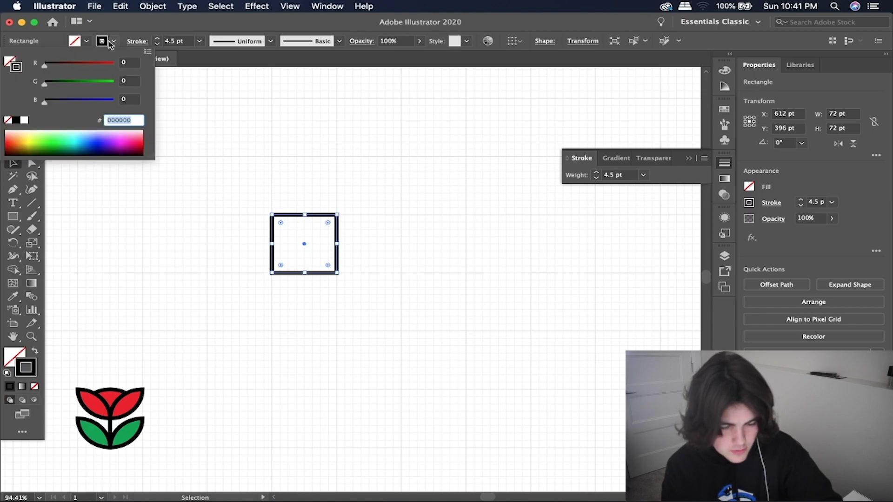
click(110, 41)
click(325, 186)
scroll(325, 185, up, 3)
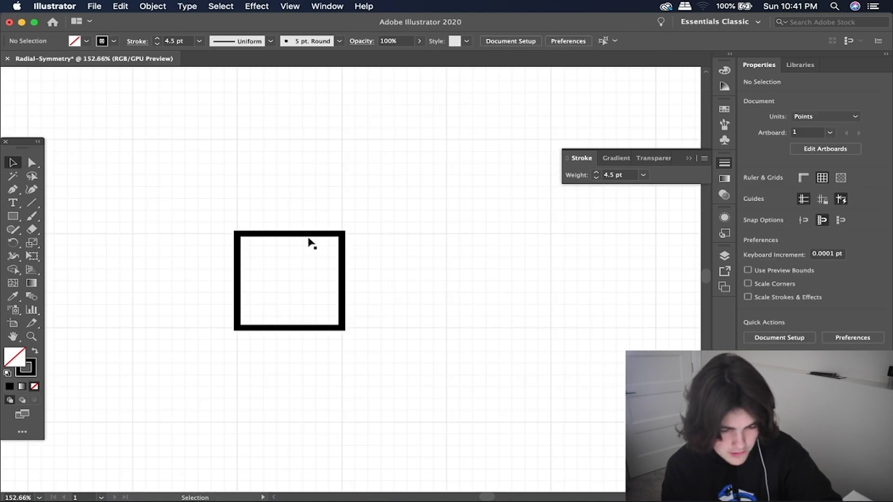
Duplicate the square into a row and rotate a copied pair vertical to form a cross.
mouse_move(302, 236)
mouse_down()
mouse_move(320, 239)
mouse_move(310, 238)
mouse_up()
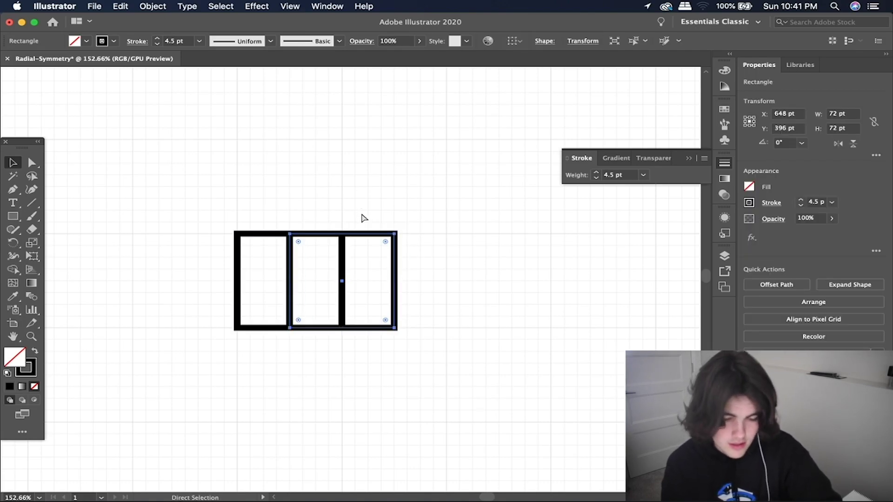
key(ctrl+d)
drag(328, 237, 218, 241)
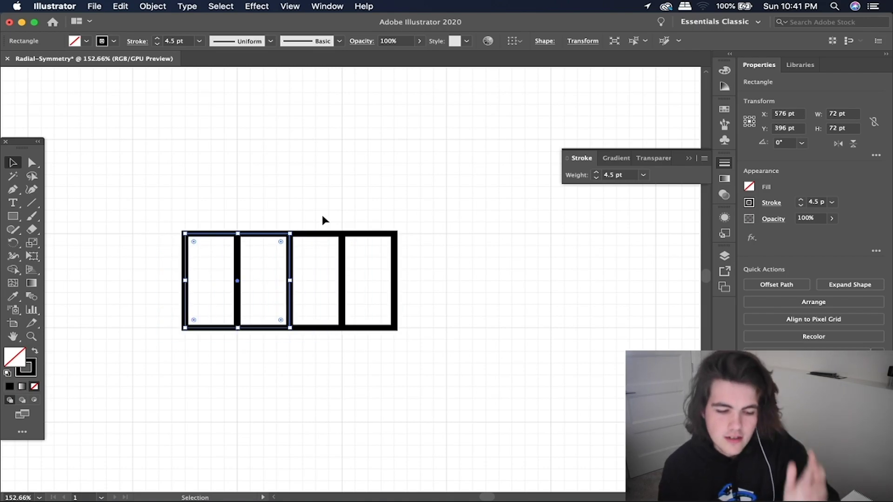
drag(379, 257, 378, 255)
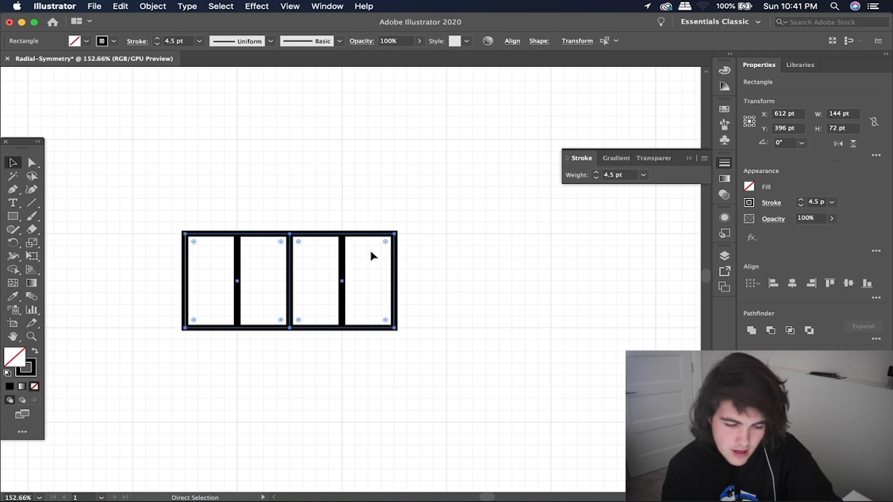
drag(323, 232, 345, 239)
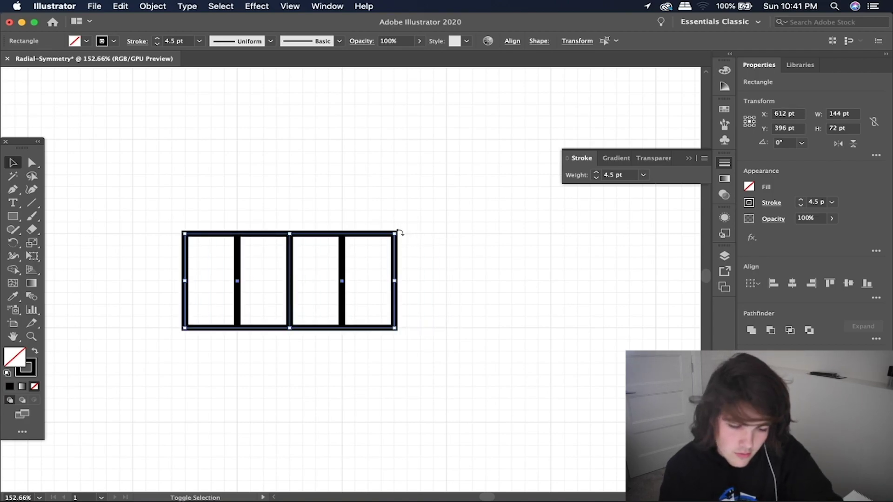
drag(399, 232, 357, 353)
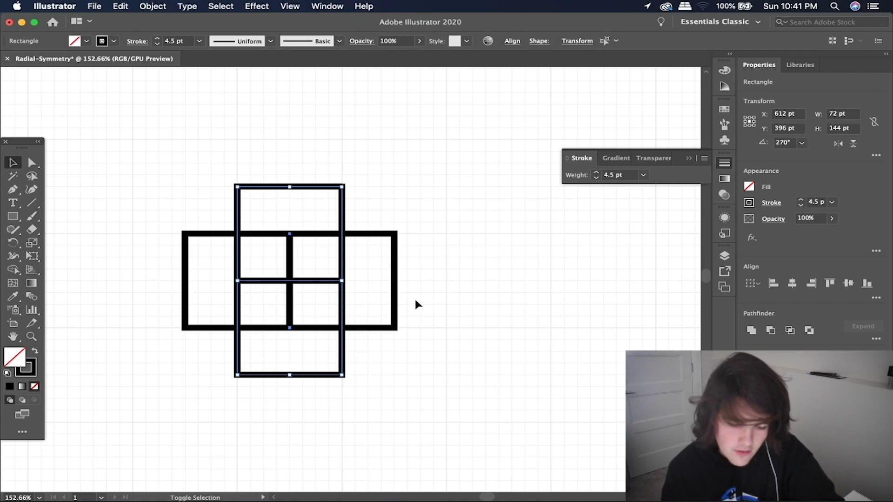
Select the whole cross and rotate a copy of it by 45° over the original.
shift+click(394, 298)
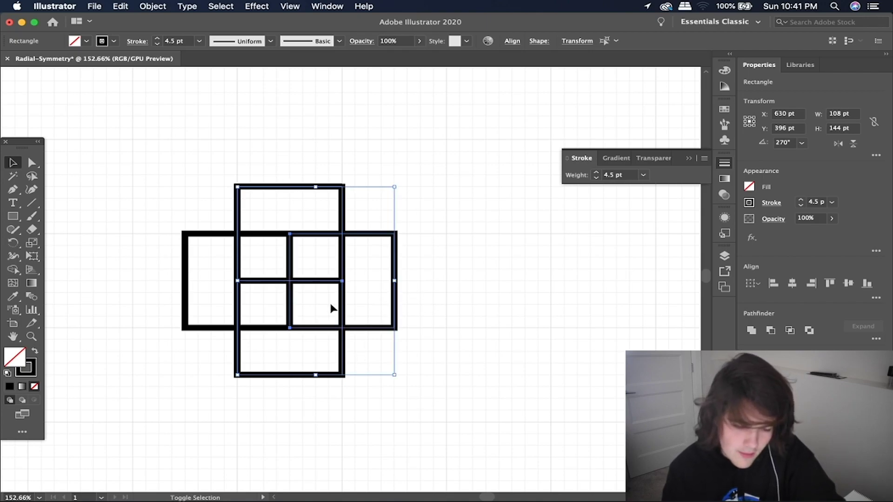
shift+click(184, 302)
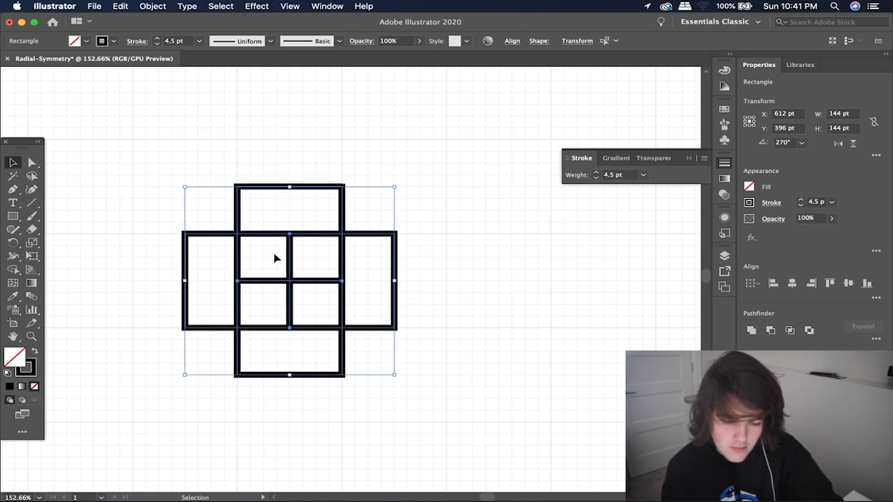
key(a)
drag(352, 231, 390, 210)
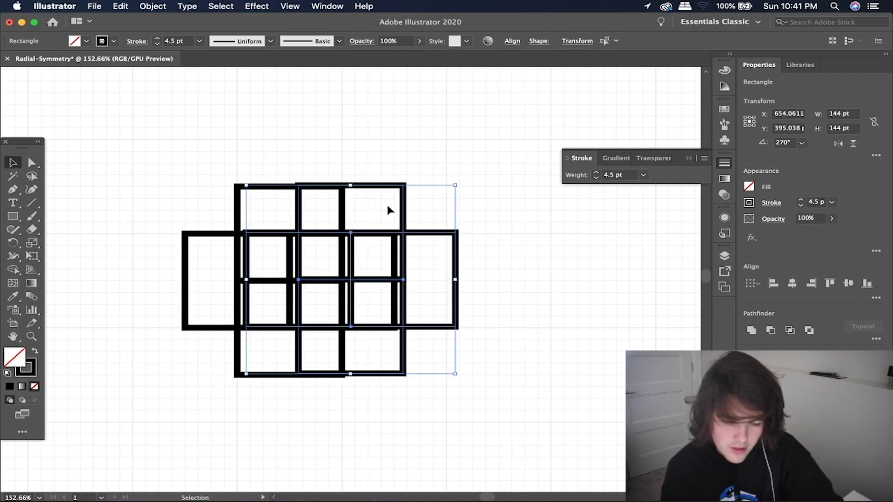
key(super+z)
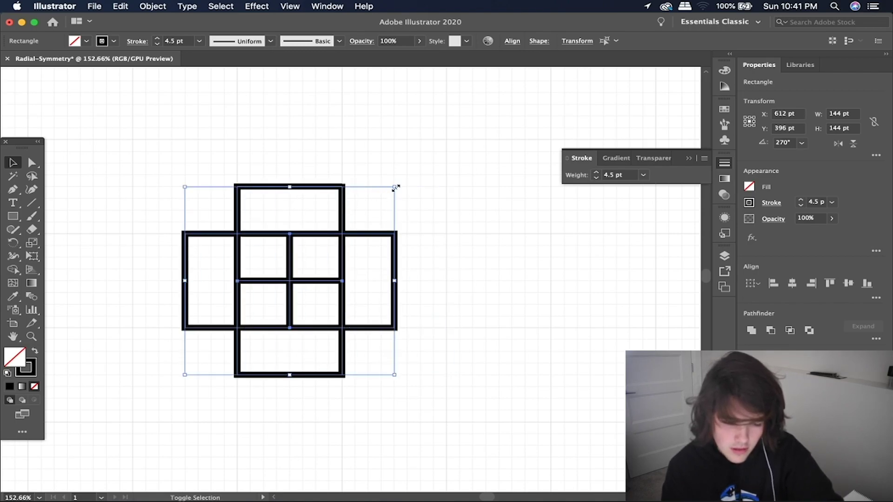
drag(426, 210, 433, 267)
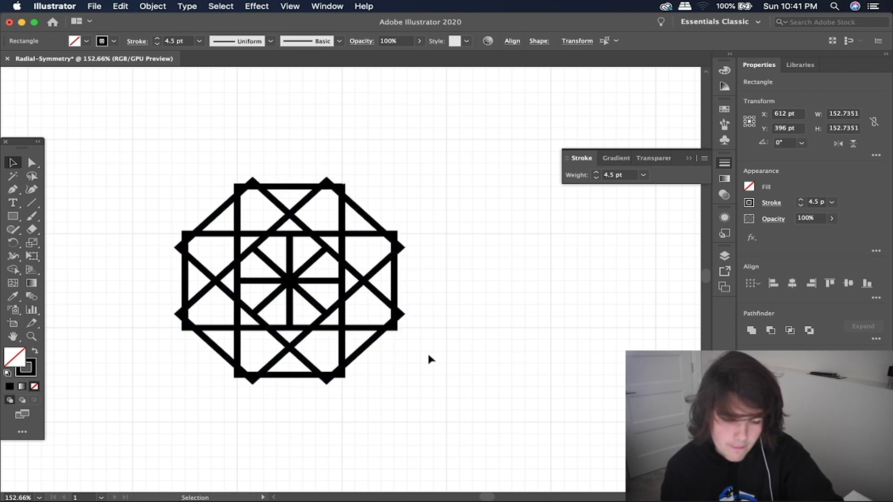
Show the grid and marquee-select all rectangles of the star lattice.
click(409, 406)
scroll(378, 391, down, 3)
scroll(377, 388, up, 2)
key(super+apostrophe)
drag(433, 406, 185, 201)
scroll(185, 201, up, 1)
scroll(184, 205, up, 3)
scroll(184, 205, down, 2)
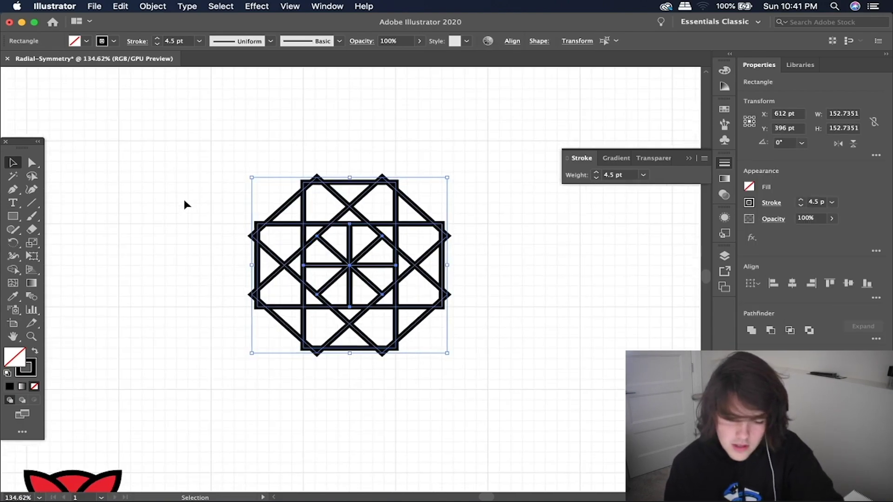
scroll(184, 205, right, 2)
With Shape Builder, merge the left, upper-left, top and upper-right outer region pairs.
key(shift+m)
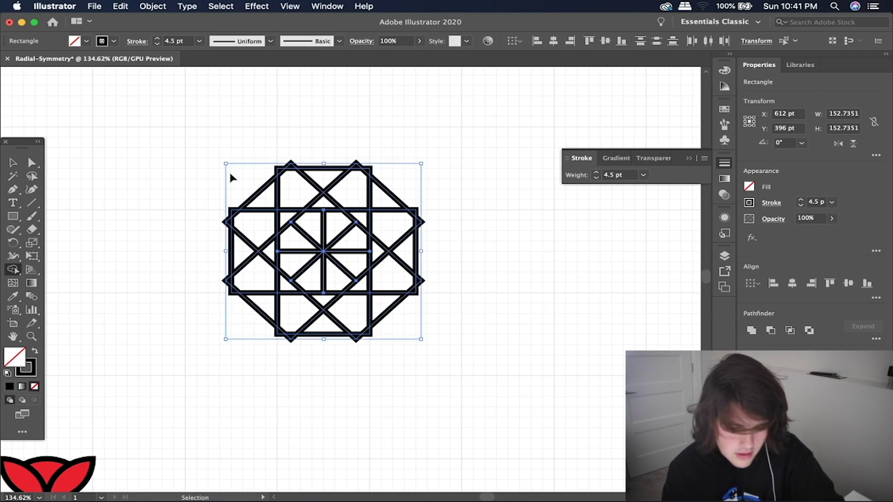
scroll(282, 246, down, 3)
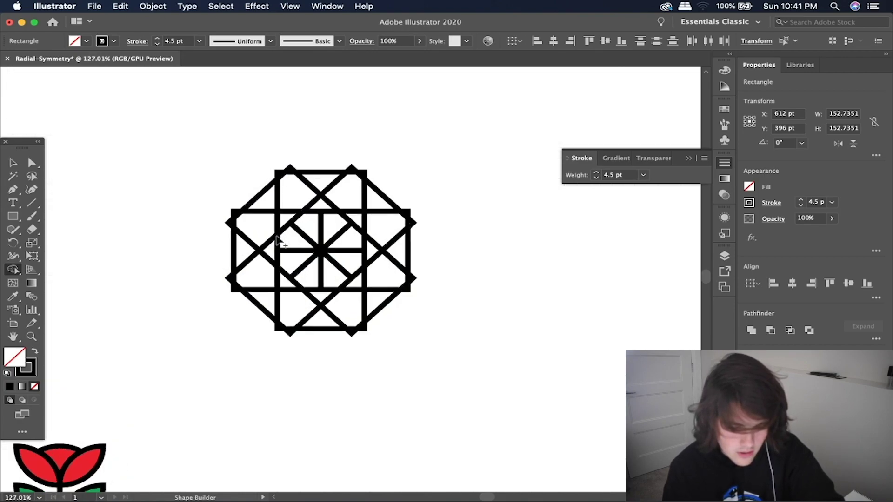
scroll(274, 235, up, 3)
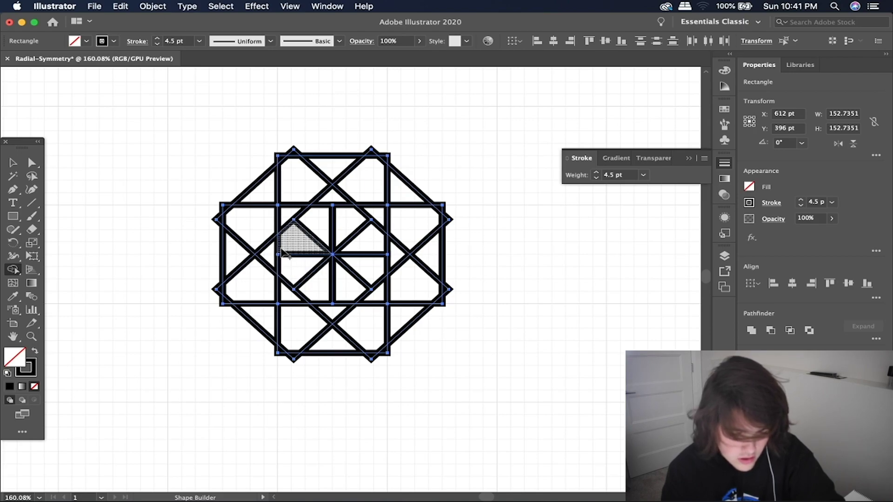
drag(264, 252, 248, 215)
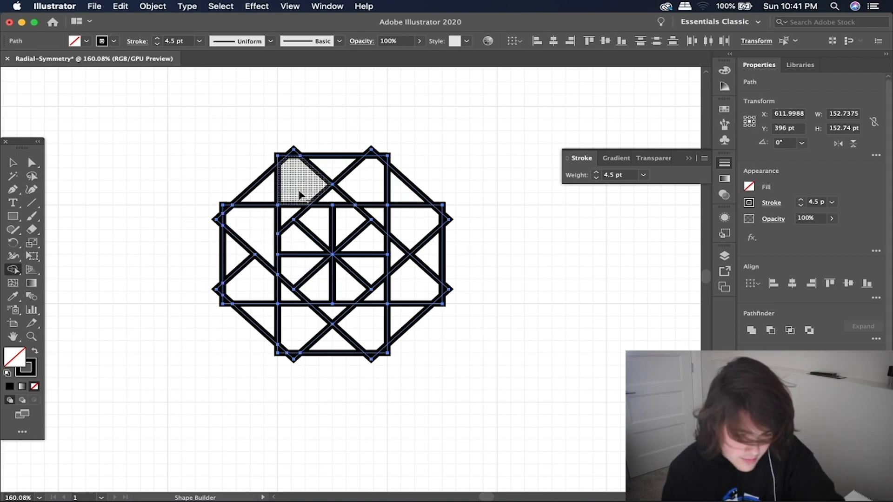
key(cmd+z)
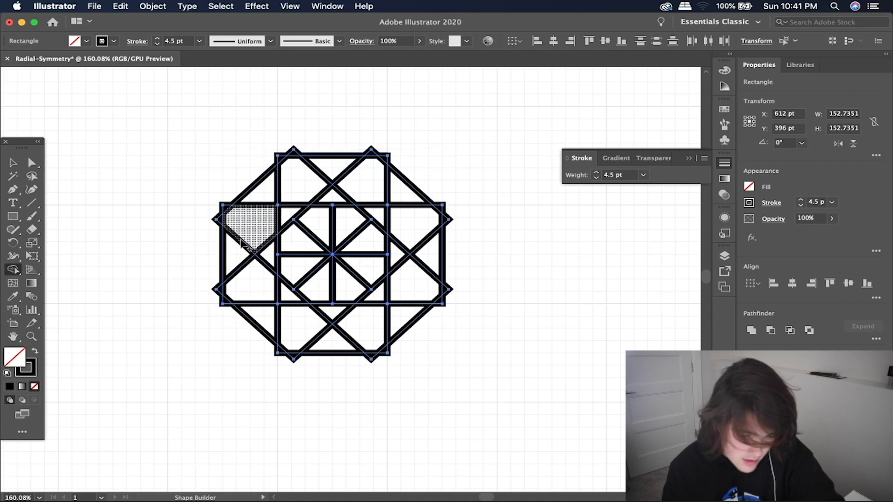
drag(241, 239, 231, 248)
drag(300, 186, 232, 191)
drag(353, 187, 327, 163)
drag(407, 212, 403, 193)
Merge the right, bottom and lower-left region pairs and remove the bottom-right corner piece.
drag(404, 283, 430, 254)
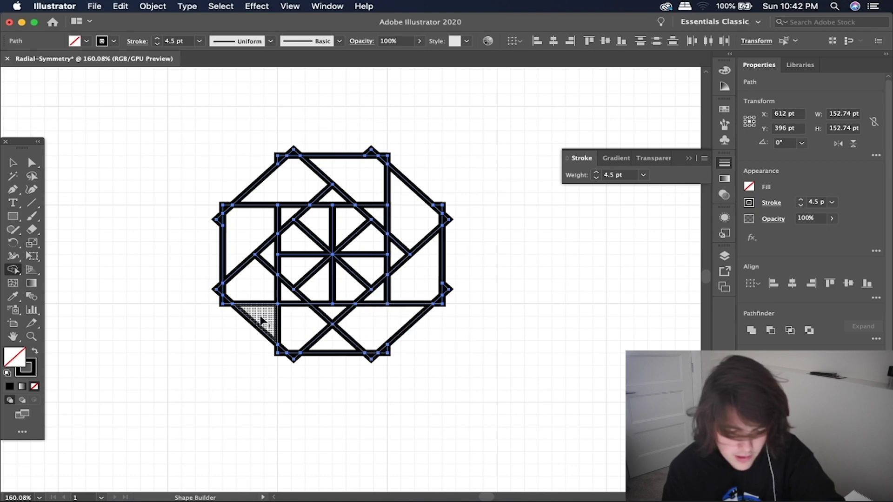
drag(284, 324, 339, 352)
drag(261, 290, 263, 342)
scroll(293, 273, up, 3)
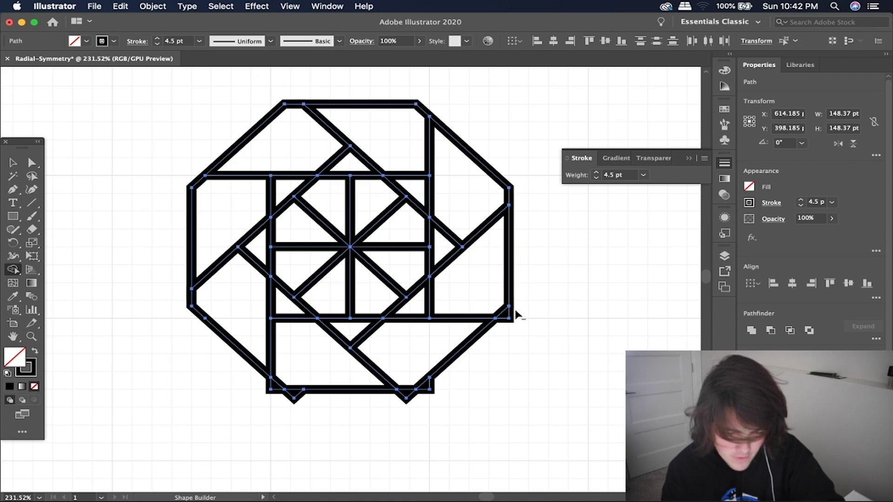
alt+click(511, 316)
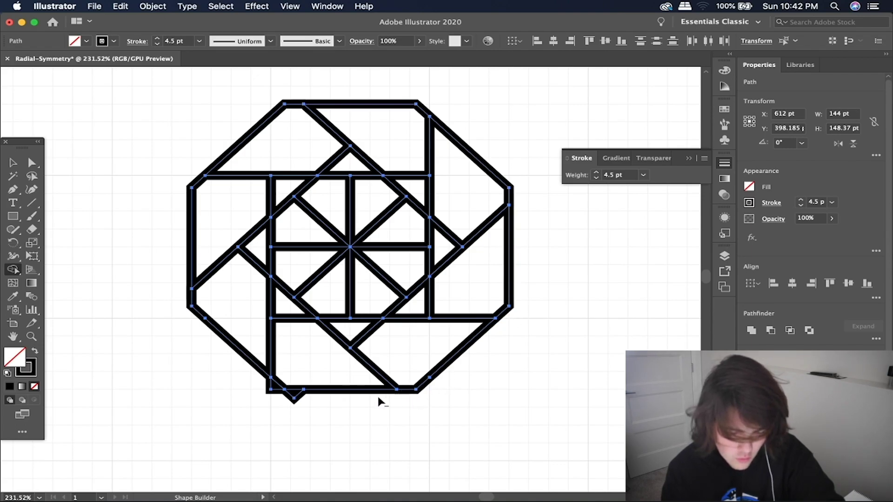
super+click(313, 400)
scroll(332, 420, down, 4)
scroll(370, 411, up, 1)
drag(508, 455, 209, 185)
scroll(288, 298, up, 3)
Merge the left, top-left and two right outer pieces with their adjacent triangles.
scroll(289, 298, down, 2)
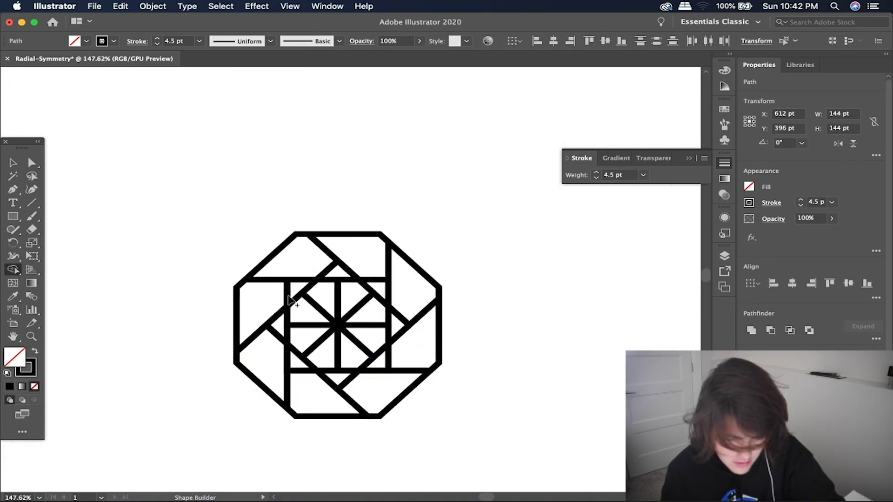
scroll(289, 300, up, 2)
key(super+apostrophe)
alt+click(281, 297)
key(super+z)
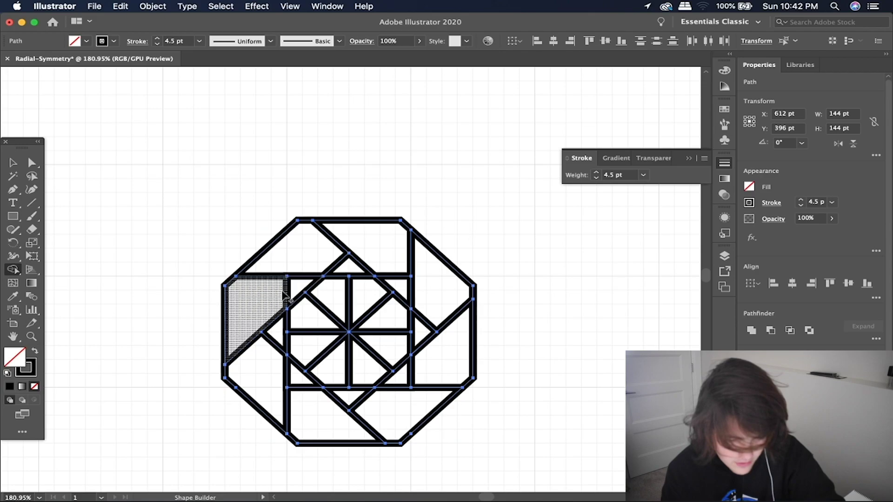
drag(283, 292, 298, 290)
drag(304, 260, 356, 262)
mouse_move(388, 260)
mouse_down()
mouse_move(396, 295)
mouse_move(408, 290)
mouse_move(423, 304)
mouse_move(423, 354)
mouse_move(428, 313)
mouse_move(426, 338)
mouse_up()
drag(429, 352, 399, 374)
Merge the remaining triangles, then sweep the central spokes into one open octagon.
drag(373, 407, 350, 401)
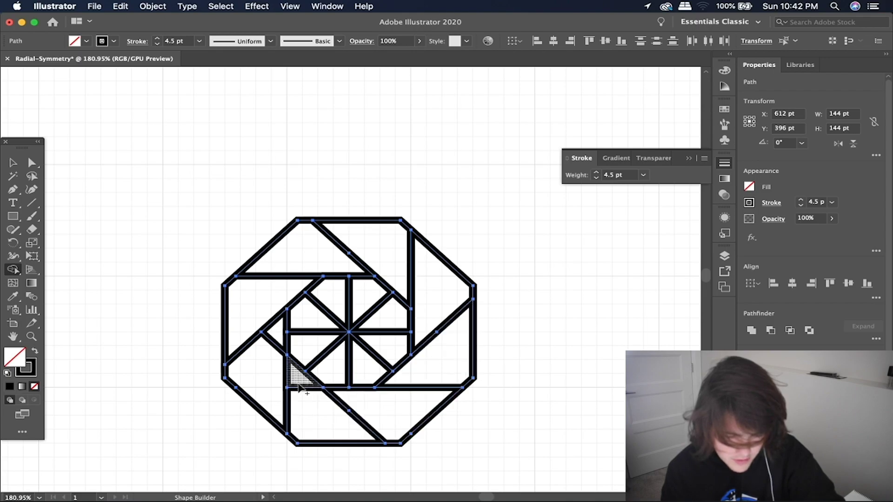
drag(299, 388, 299, 413)
drag(276, 338, 276, 334)
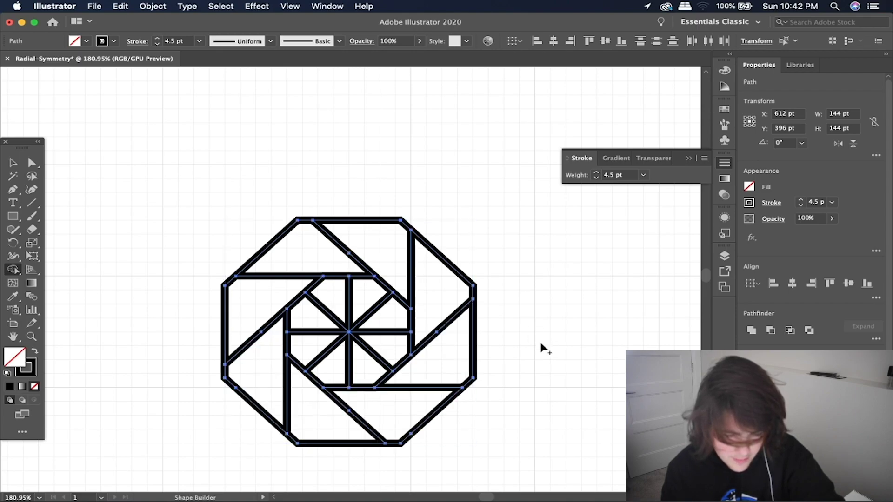
mouse_move(353, 305)
mouse_down()
mouse_move(331, 329)
mouse_move(378, 319)
mouse_up()
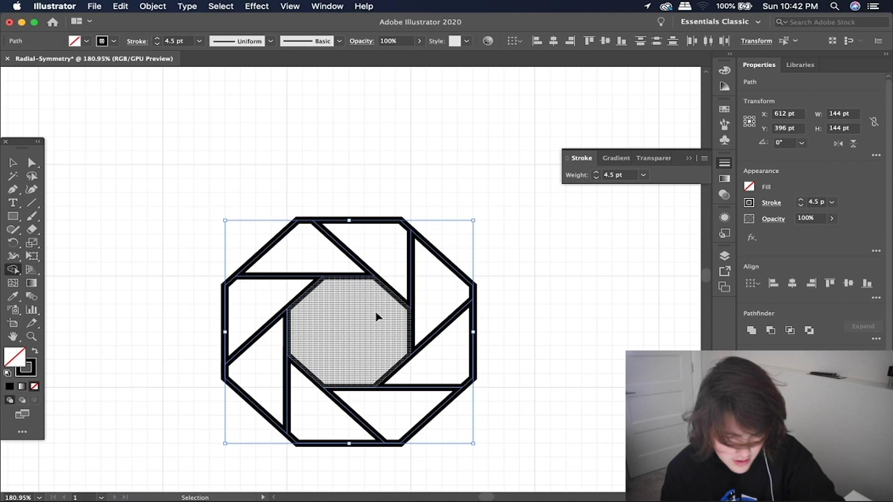
key(super+shift+a)
scroll(375, 315, down, 6)
scroll(376, 315, up, 4)
scroll(377, 319, up, 4)
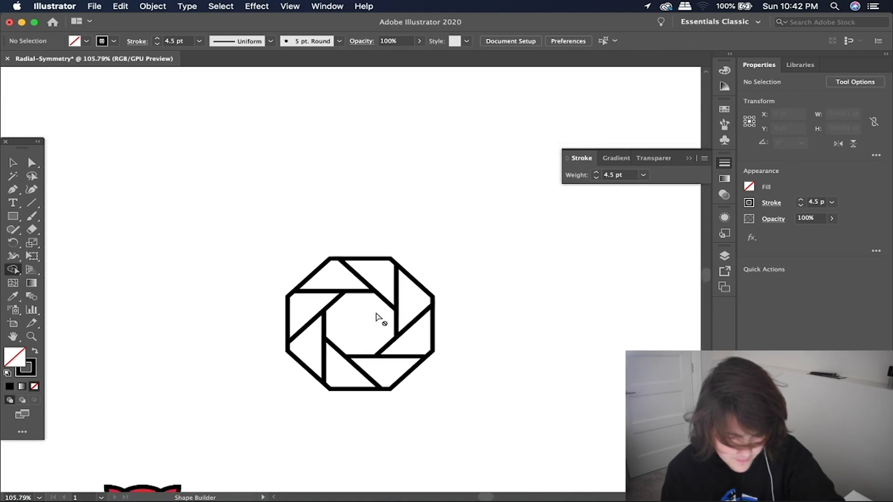
Draw a circle in the octagon's centre and select it with all octagon paths for Shape Builder.
drag(6, 217, 45, 243)
drag(295, 233, 395, 319)
key(v)
click(470, 181)
drag(277, 211, 213, 159)
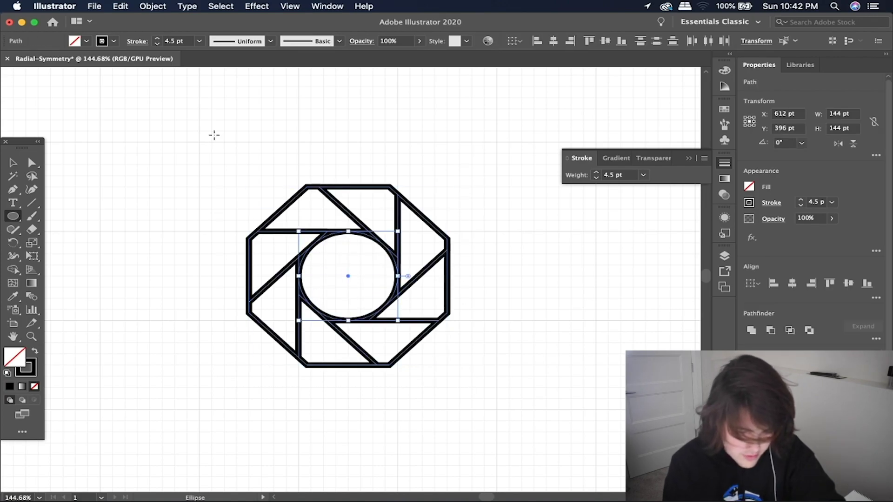
key(shift+m)
Undo the trims, restore the circle, and reselect all octagon paths with the circle.
scroll(294, 213, up, 6)
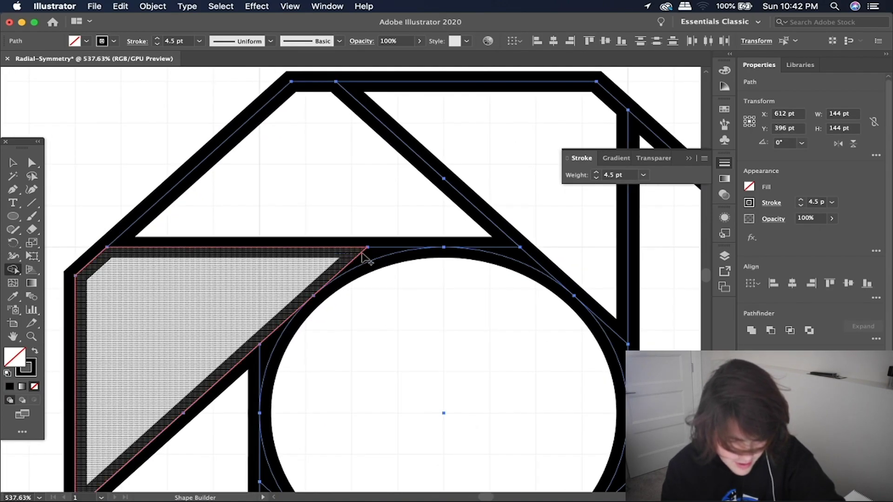
scroll(501, 253, right, 5)
scroll(501, 254, down, 3)
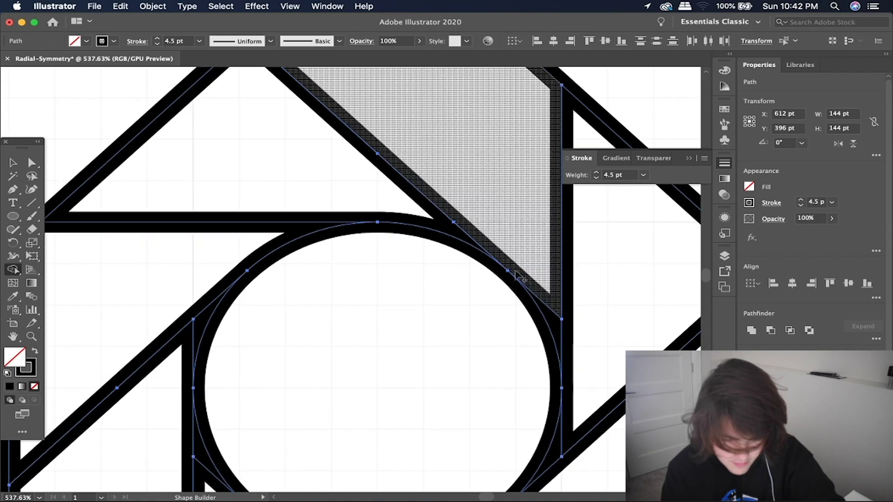
key(super+z)
key(super+z)
key(super+z)
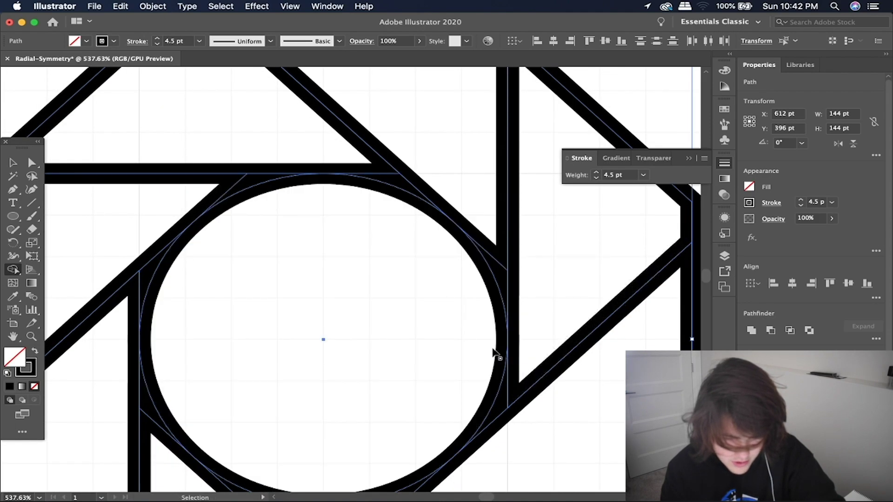
key(super+shift+z)
scroll(493, 349, down, 3)
scroll(496, 353, down, 5)
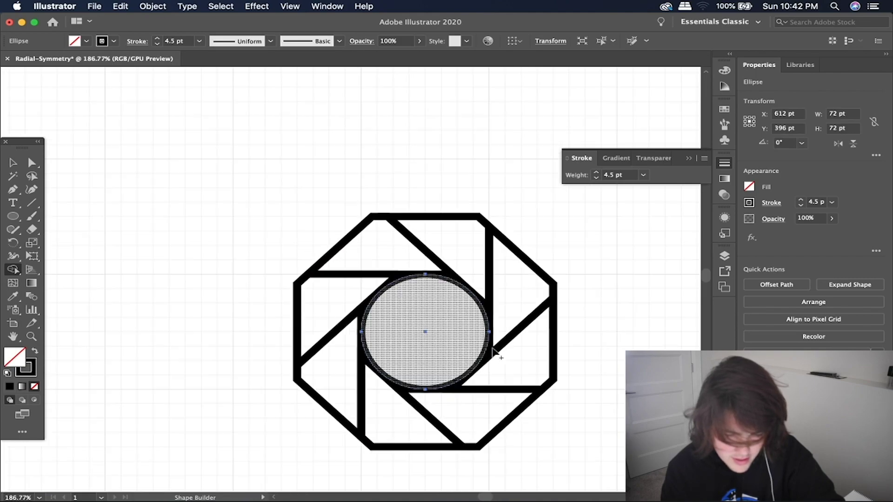
drag(363, 286, 235, 136)
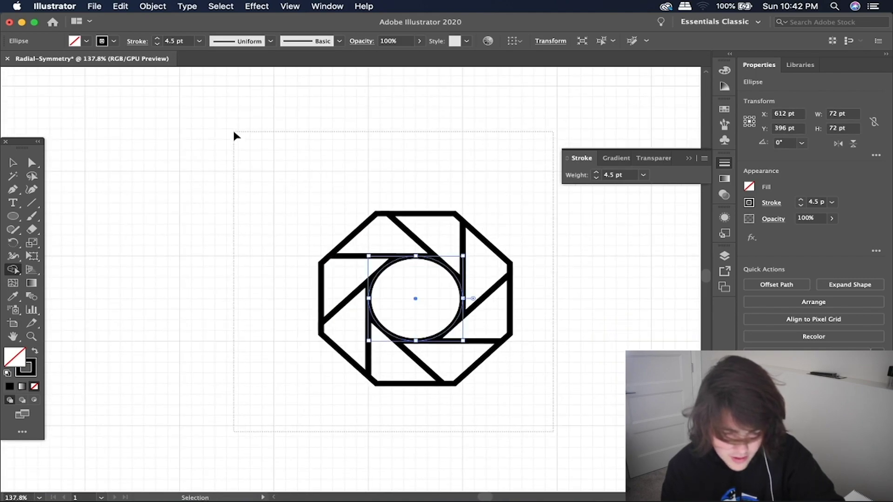
scroll(399, 269, up, 6)
scroll(369, 242, right, 3)
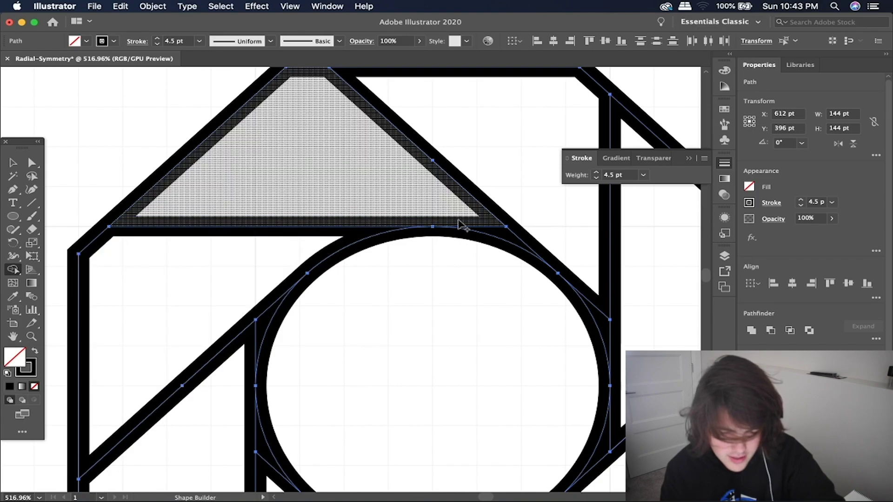
Merge the top triangle with the wedge beside the circle, undoing a wrong triangle merge.
drag(459, 220, 488, 229)
key(super+z)
key(super+z)
key(super+a)
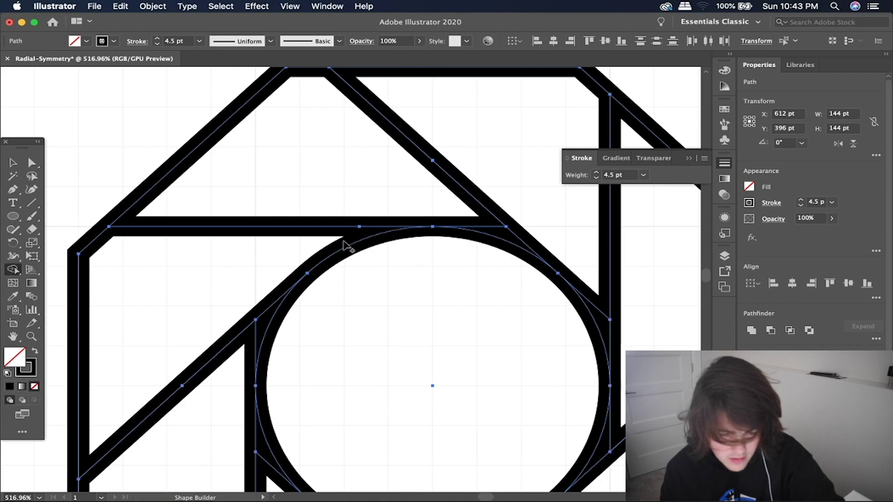
scroll(346, 246, down, 1)
drag(467, 228, 497, 240)
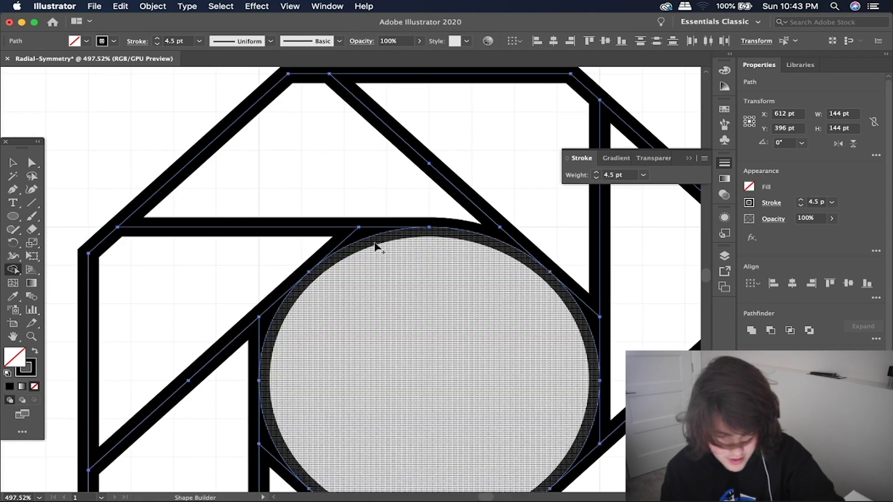
drag(359, 232, 361, 232)
Merge the lower region with its small wedge, keeping the circle's arc intact.
scroll(361, 232, right, 2)
drag(544, 269, 552, 322)
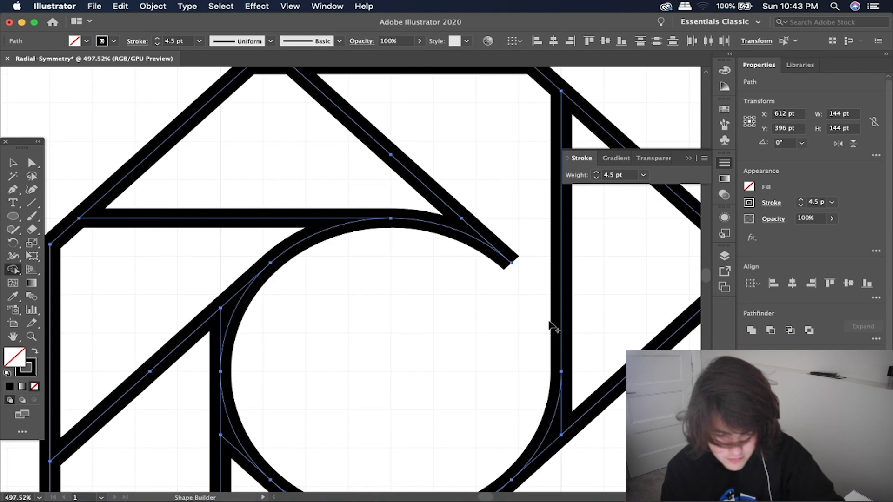
scroll(550, 322, down, 2)
key(super+z)
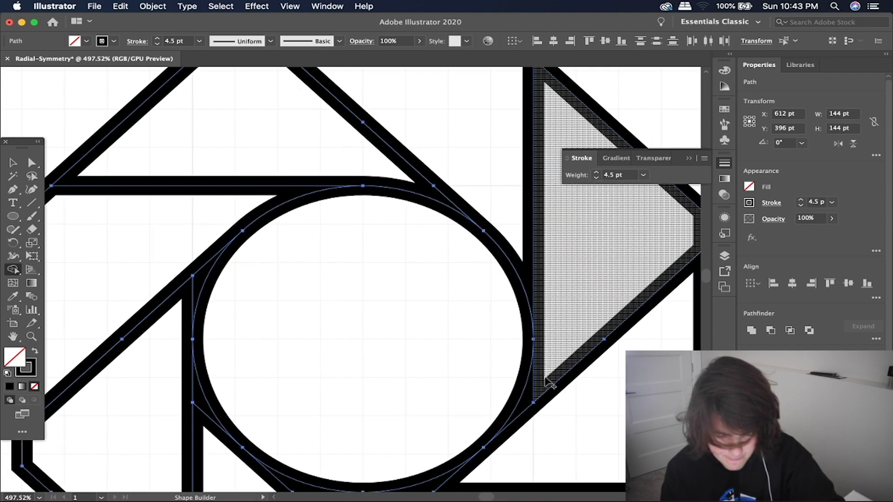
scroll(534, 395, down, 3)
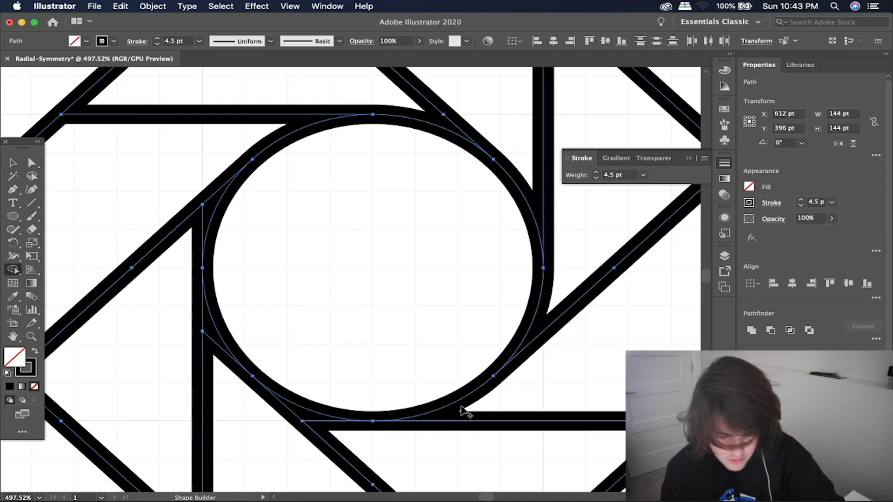
drag(314, 431, 304, 417)
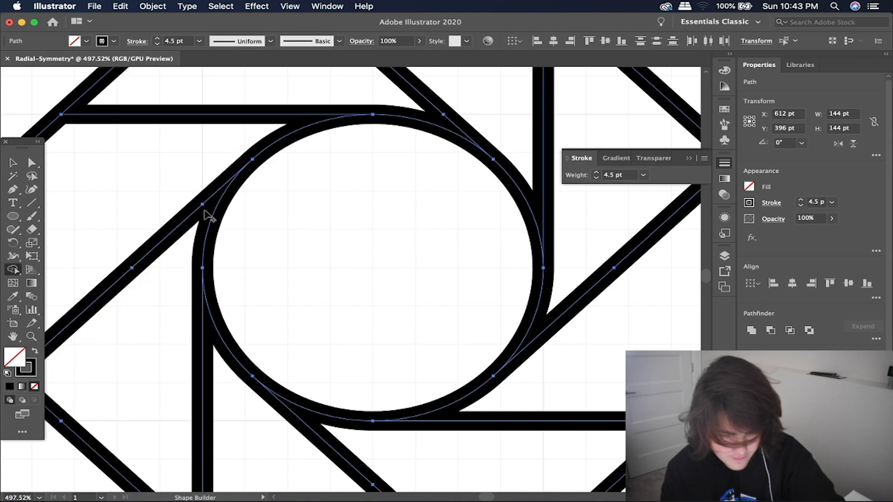
scroll(203, 218, down, 5)
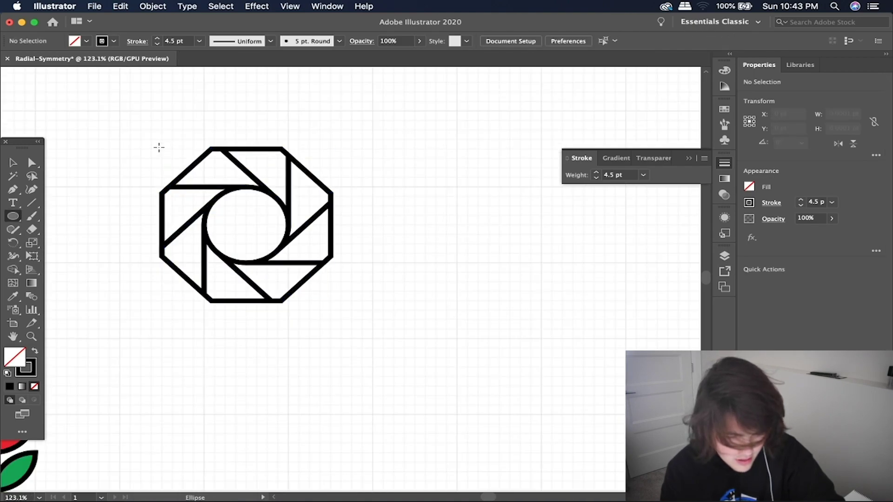
Draw a circle over the octagon, then marquee-select all of the aperture artwork.
drag(159, 147, 338, 224)
super+click(372, 307)
drag(372, 327, 140, 124)
scroll(140, 127, up, 3)
With Shape Builder, delete the left, upper-left and upper-right corner slivers outside the circle.
key(shift+m)
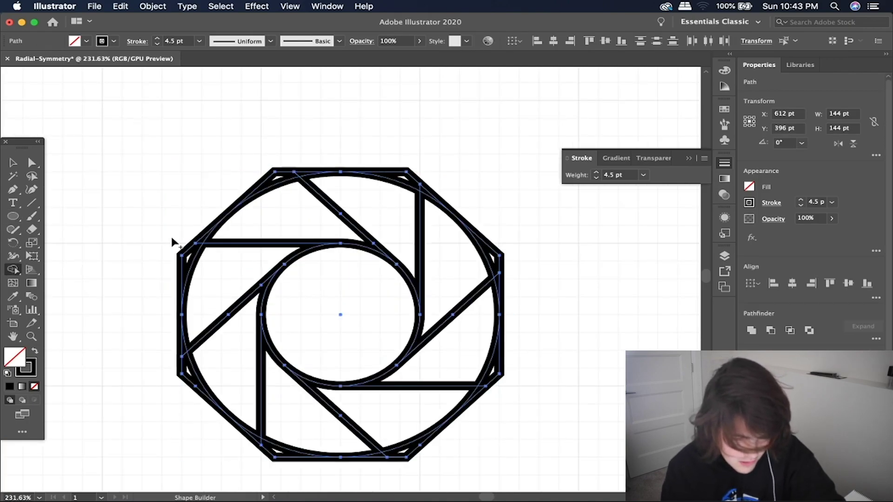
drag(197, 248, 201, 235)
alt+click(199, 240)
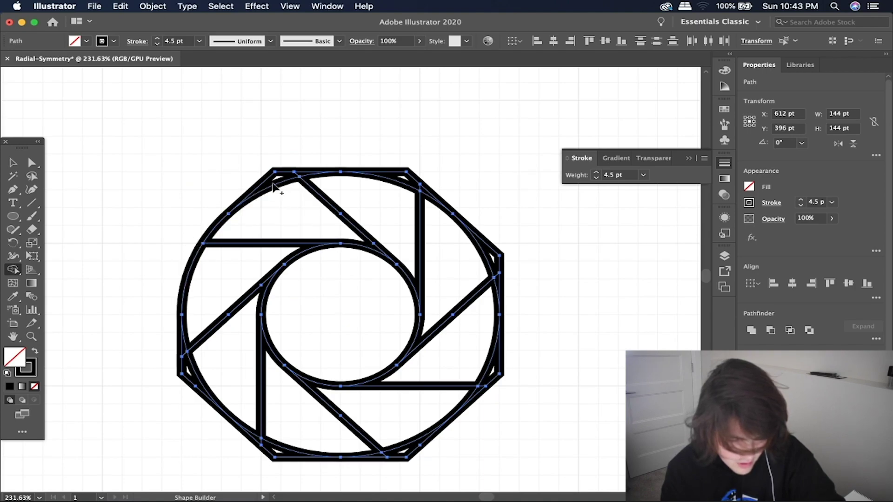
alt+click(302, 174)
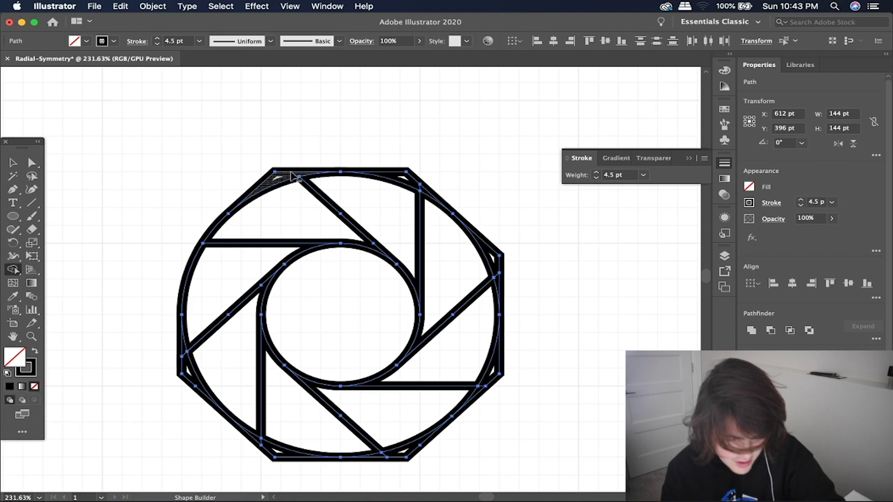
alt+click(426, 192)
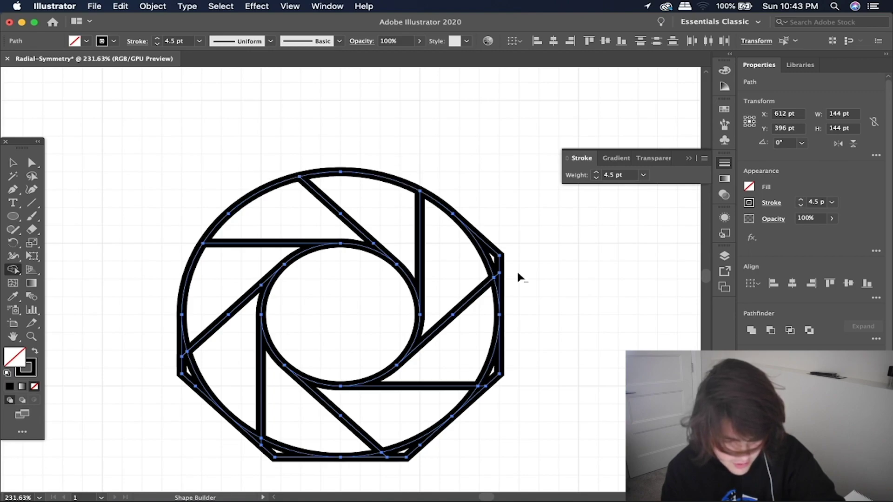
alt+click(497, 278)
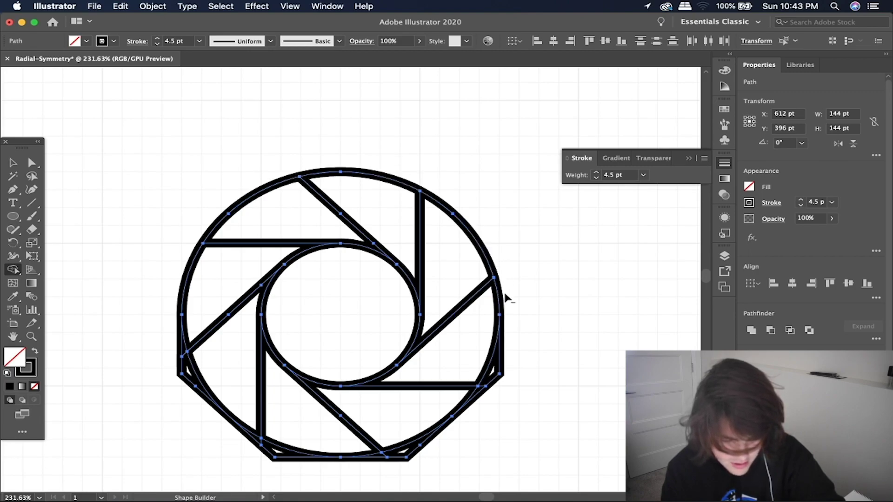
Delete the remaining right, lower-right, lower-left and left slivers outside the circle.
scroll(499, 316, down, 2)
alt+click(490, 343)
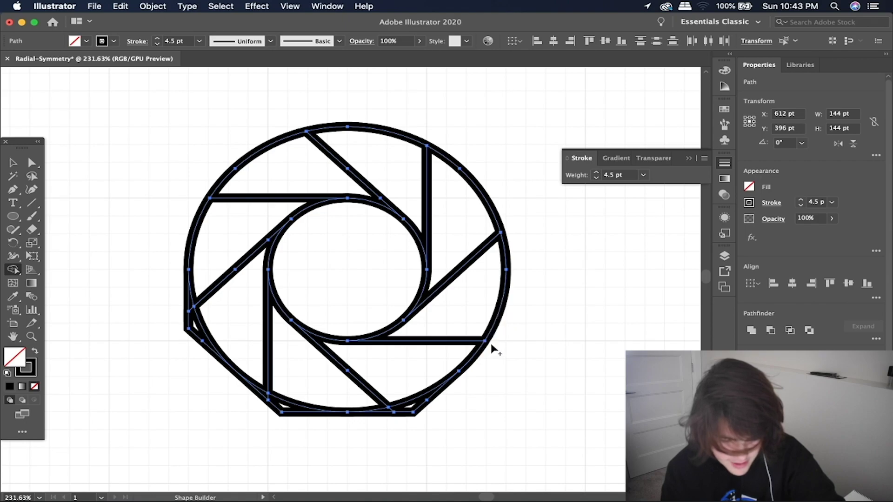
scroll(490, 347, down, 2)
scroll(490, 347, left, 1)
alt+click(427, 359)
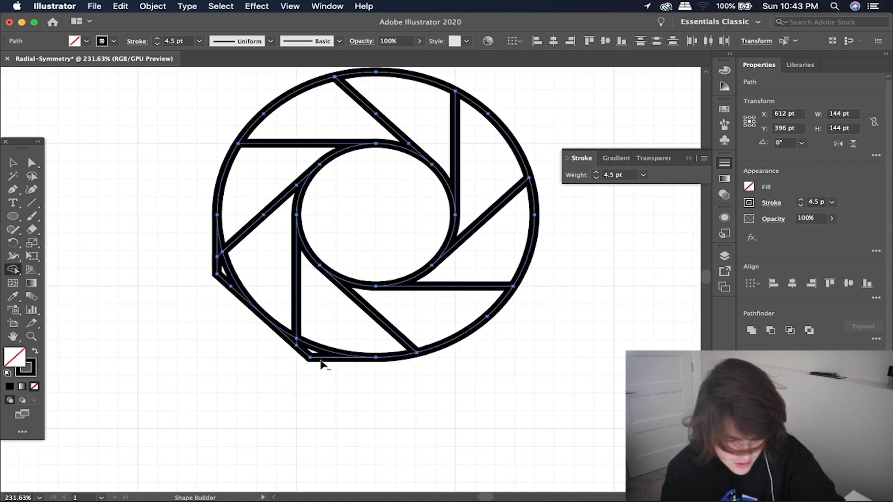
alt+click(300, 345)
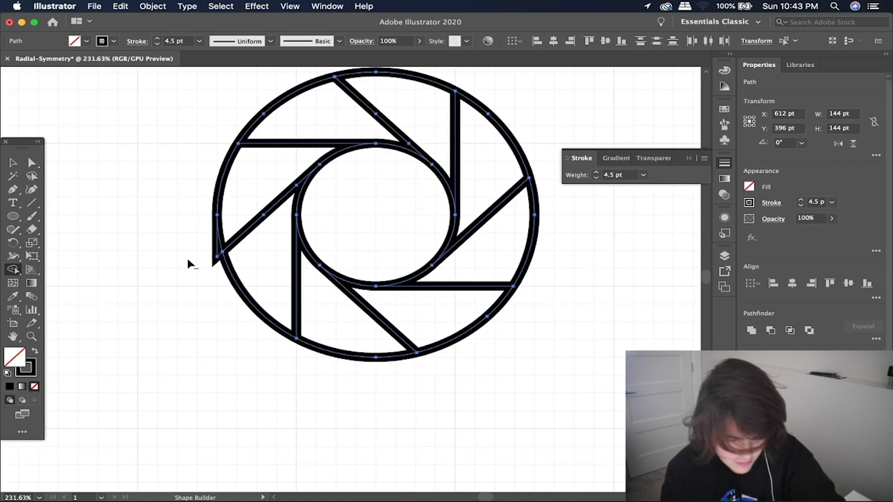
alt+click(218, 251)
scroll(223, 264, down, 5)
Select all of the aperture icon's paths with the Selection tool.
super+click(442, 334)
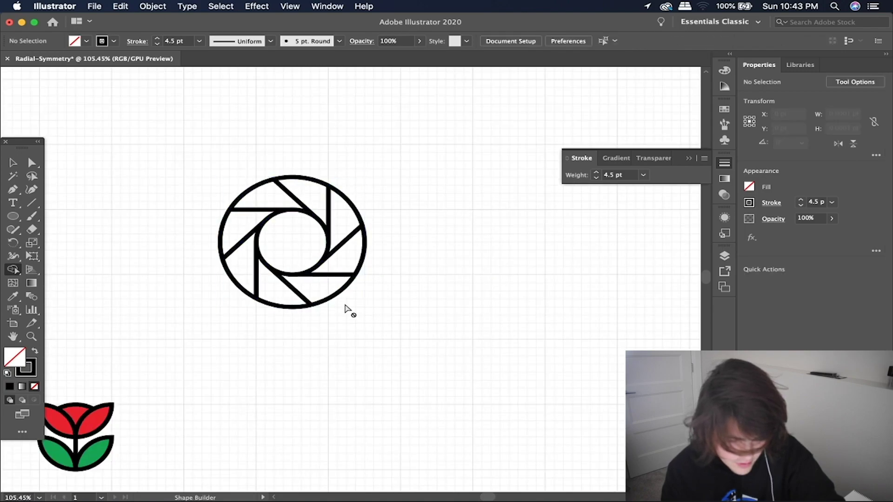
alt+scroll(354, 320, up, 1)
alt+scroll(353, 325, down, 4)
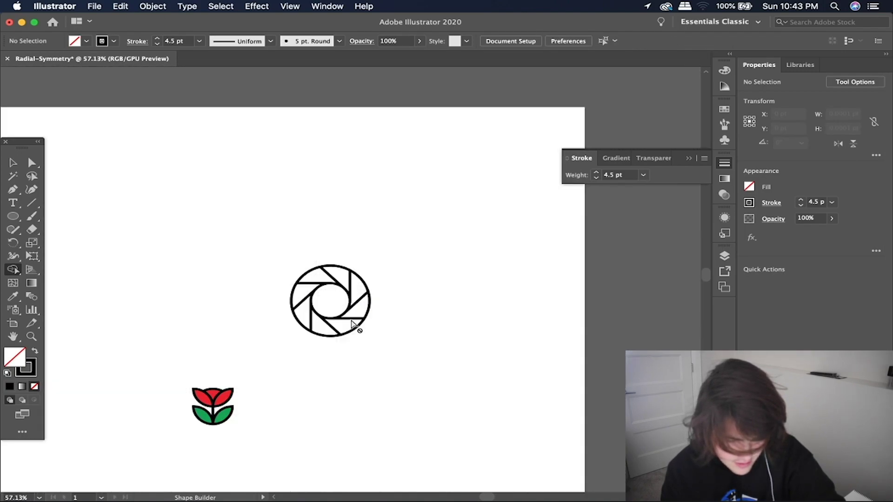
alt+scroll(351, 320, up, 4)
alt+scroll(352, 321, down, 5)
super+drag(387, 352, 258, 236)
alt+scroll(260, 237, up, 3)
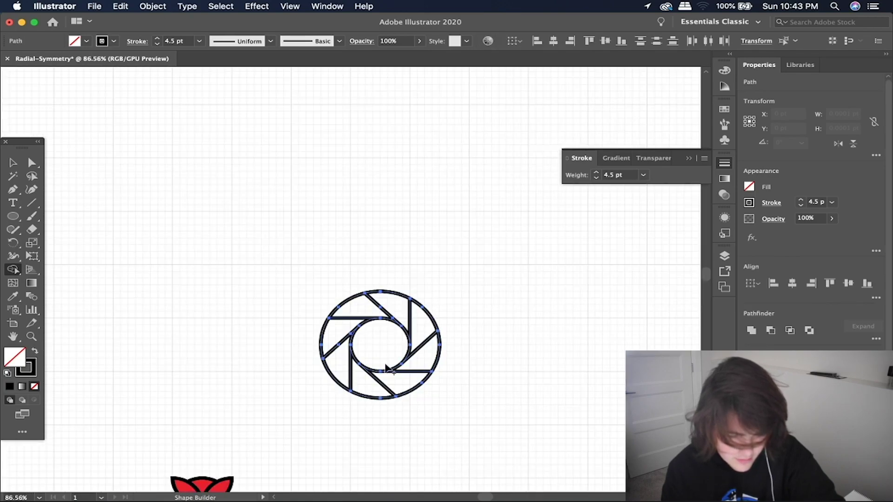
alt+scroll(388, 368, up, 2)
alt+scroll(384, 339, up, 3)
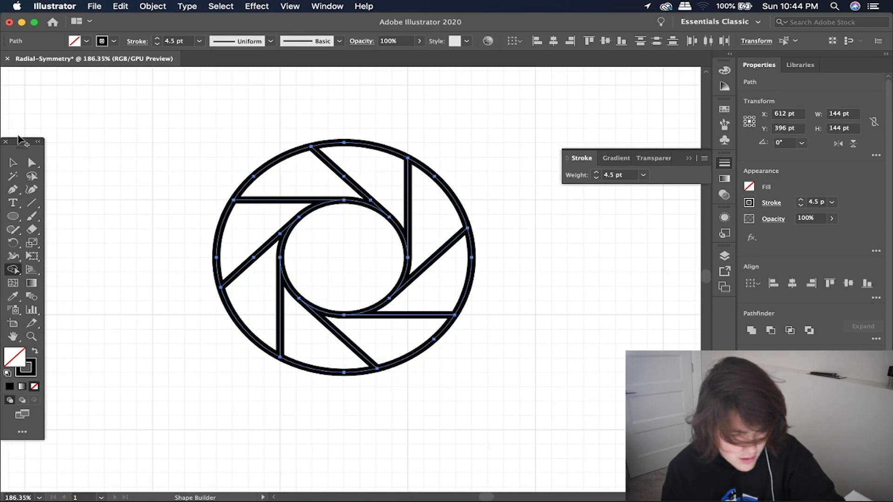
click(13, 162)
Set the aperture's fill colour to black.
click(86, 42)
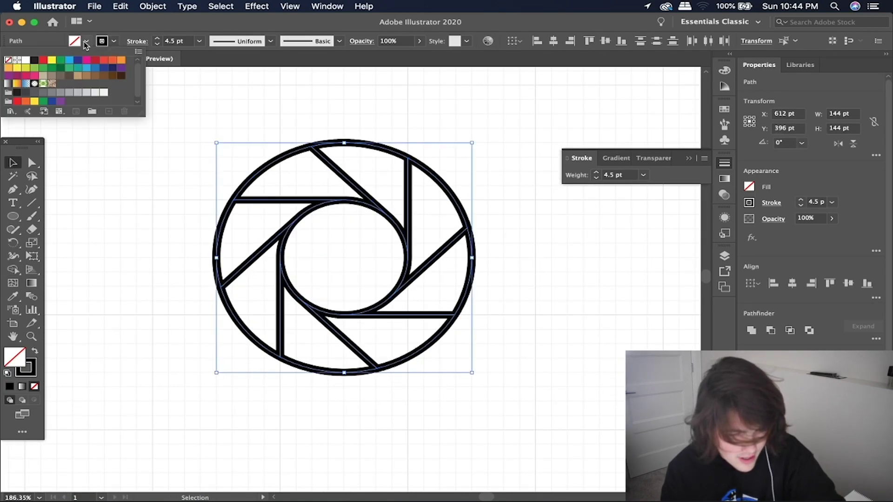
click(82, 42)
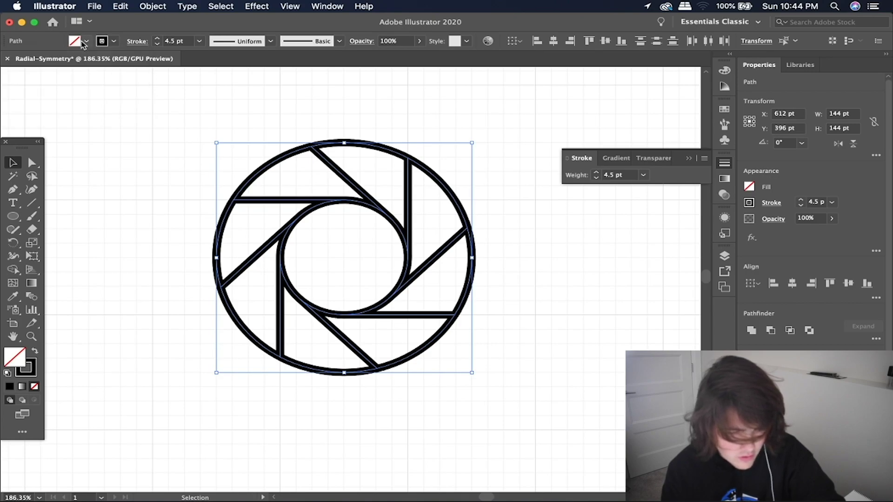
shift+click(82, 42)
click(14, 121)
click(116, 89)
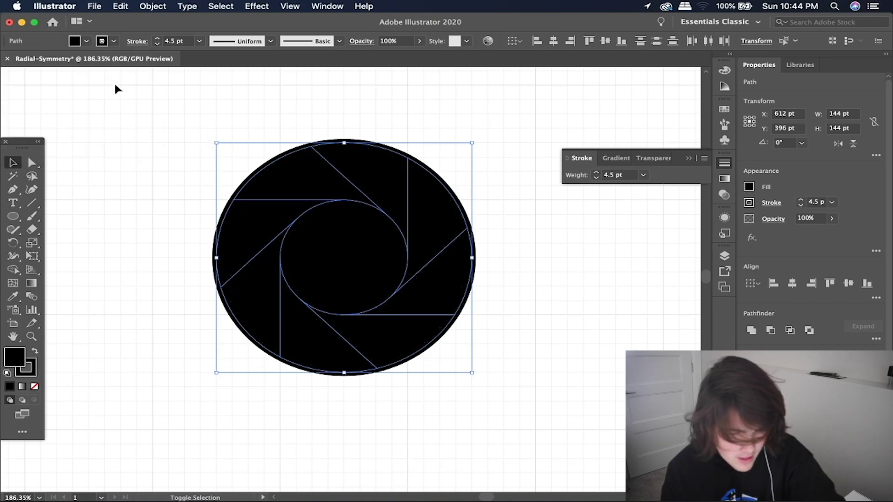
Set the aperture's stroke colour to white.
shift+click(112, 40)
click(25, 120)
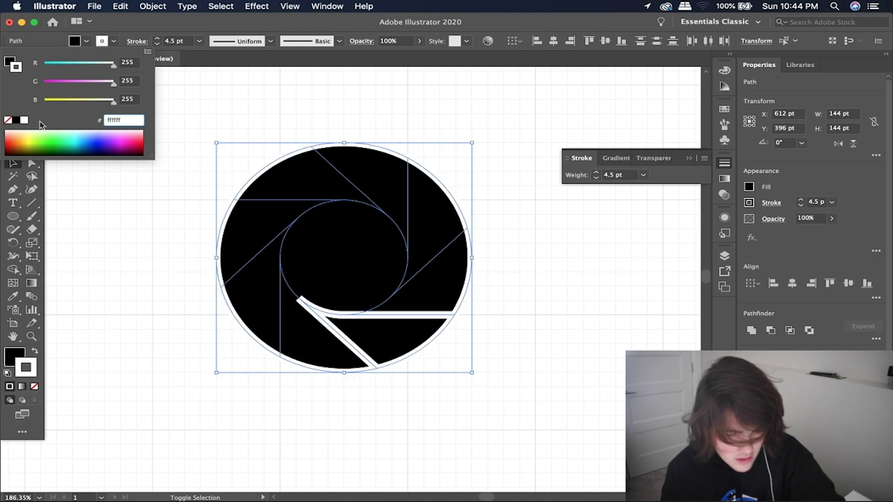
click(212, 206)
click(414, 243)
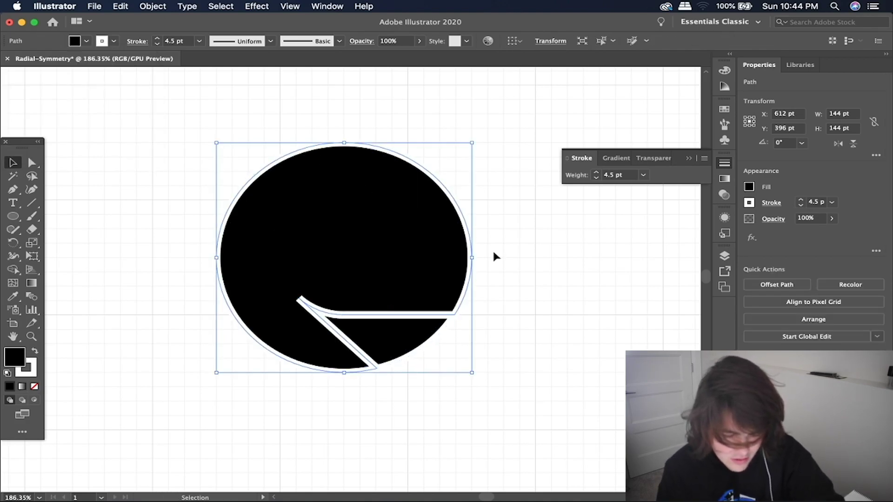
key(super)
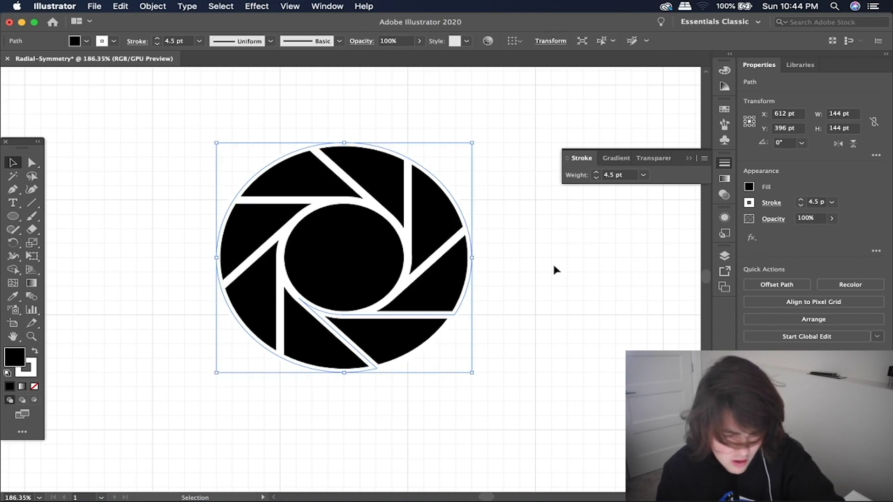
scroll(553, 265, down, 3)
click(518, 327)
drag(521, 373, 260, 129)
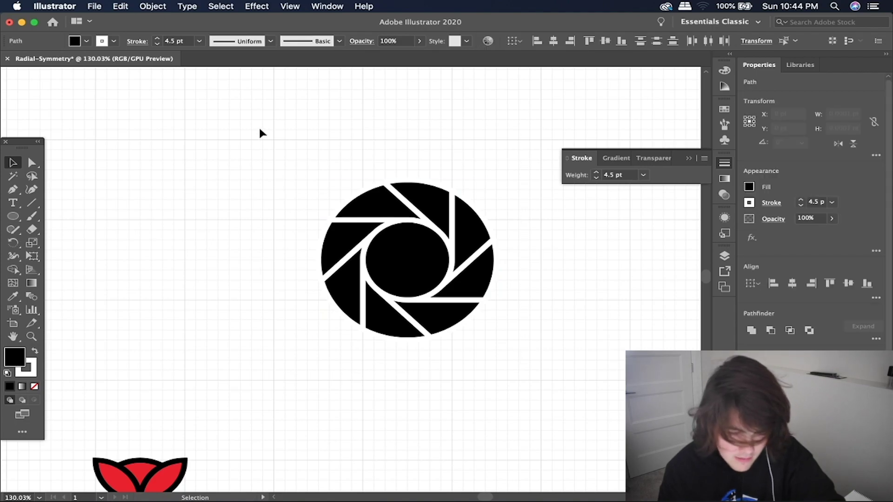
click(259, 129)
scroll(398, 208, up, 5)
click(407, 304)
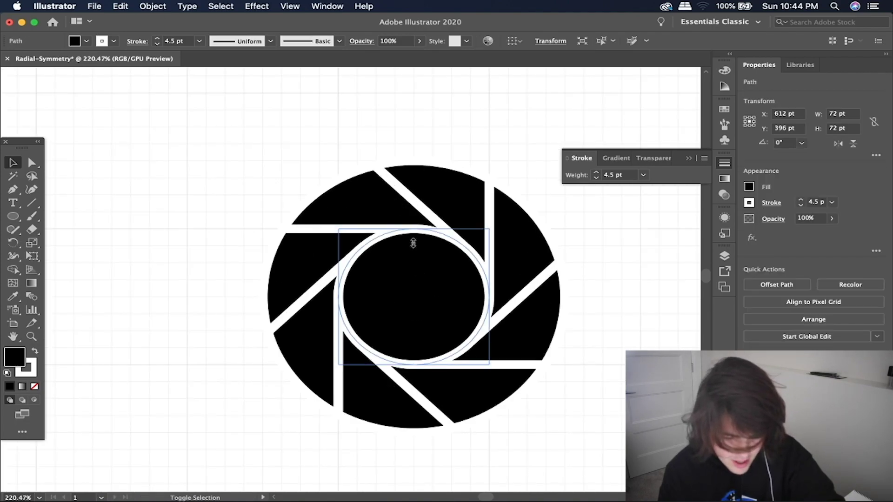
drag(413, 243, 413, 262)
key(super+z)
key(super+shift+a)
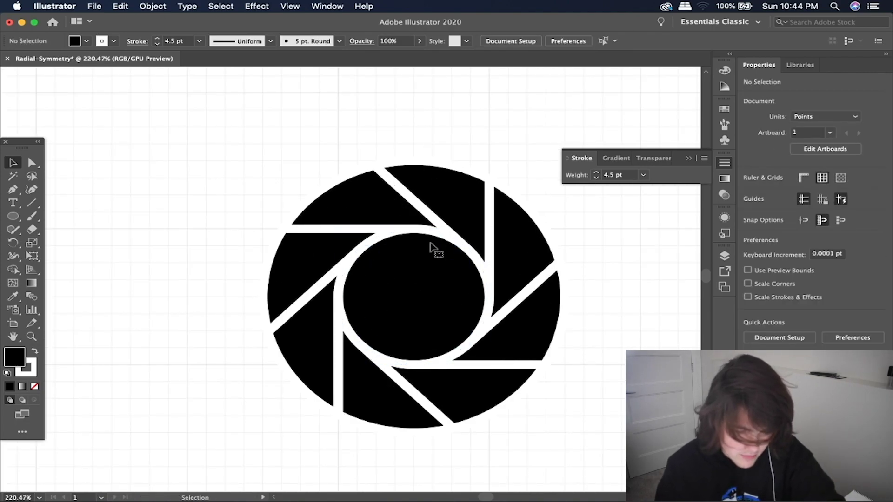
scroll(409, 254, down, 5)
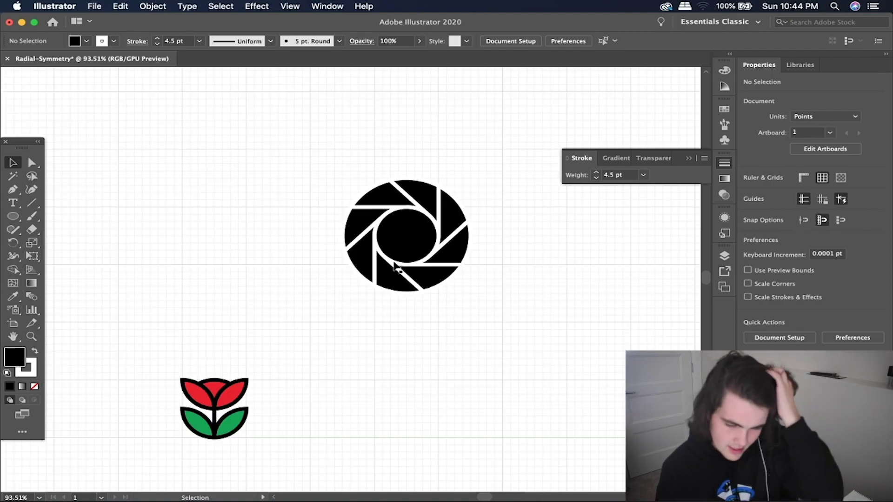
scroll(437, 362, up, 2)
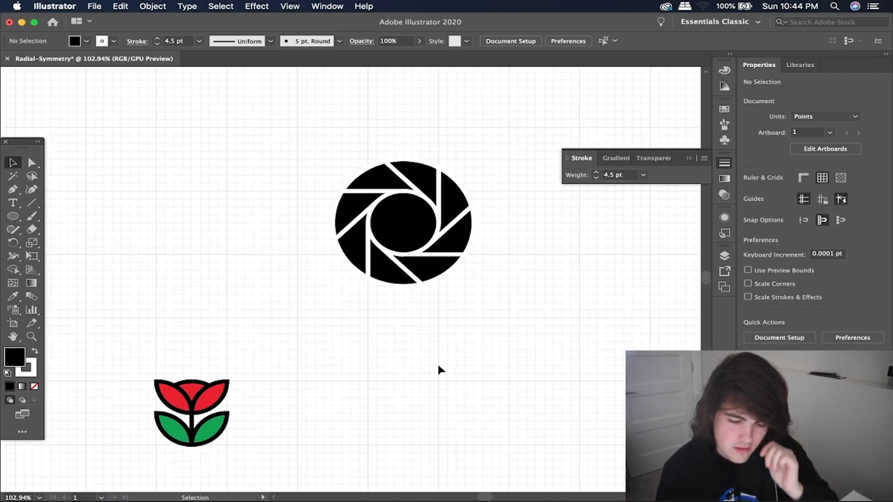
scroll(413, 342, up, 2)
scroll(408, 329, down, 3)
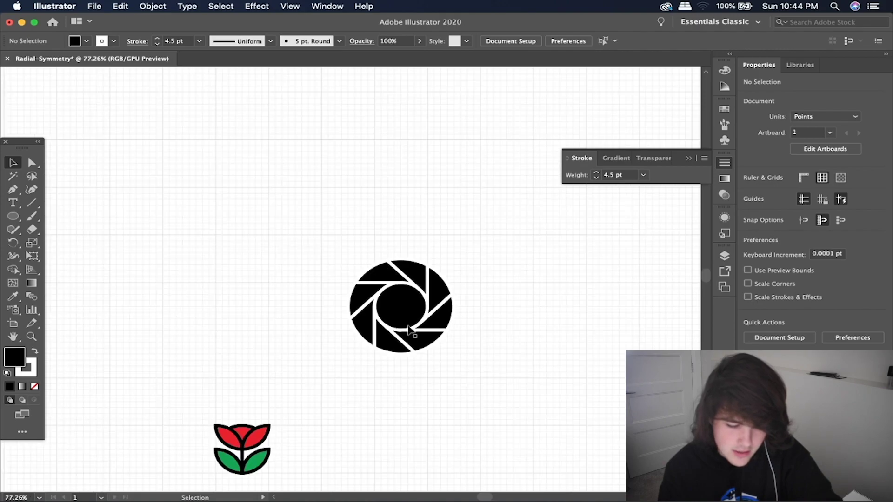
scroll(408, 328, up, 2)
scroll(408, 328, down, 1)
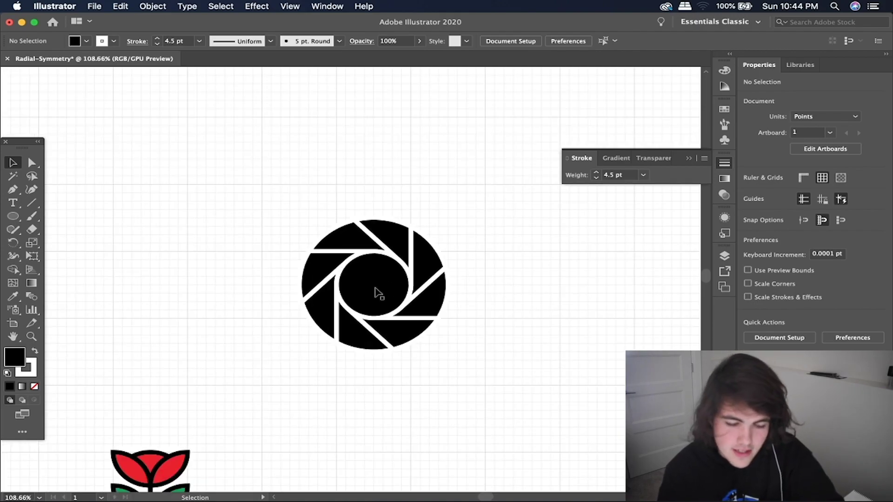
scroll(376, 293, up, 2)
scroll(374, 293, down, 2)
click(403, 255)
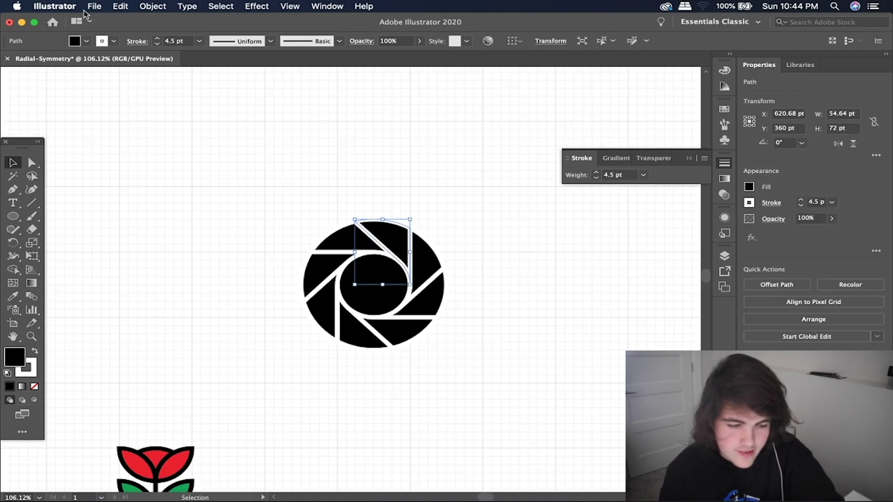
Fill the top blade cyan-blue, the upper-left blade blue and the left blade dark blue.
click(86, 41)
click(60, 60)
click(69, 61)
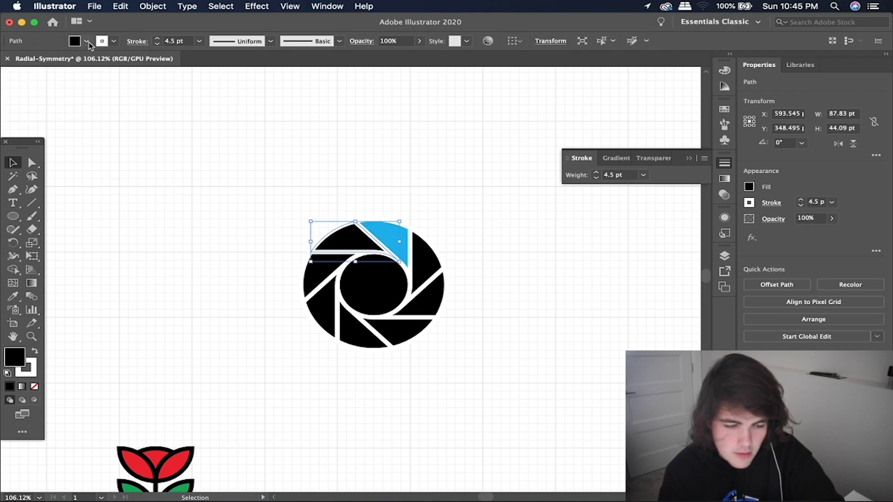
click(88, 41)
click(95, 68)
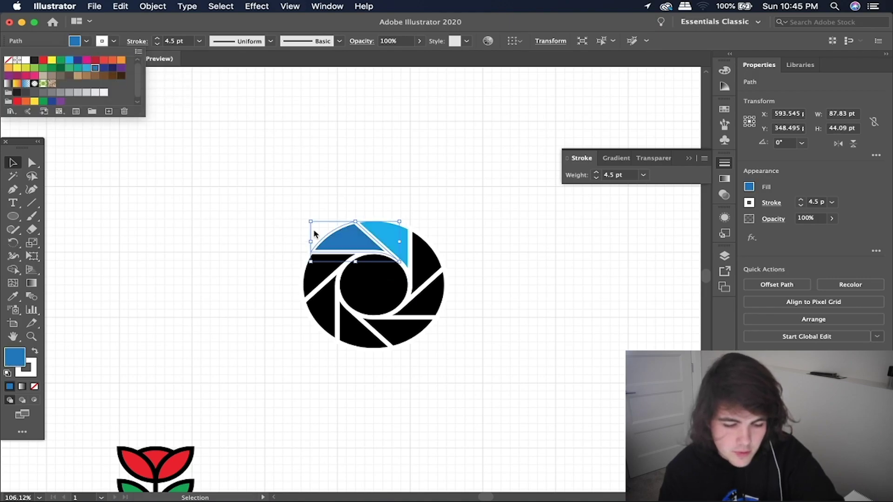
click(314, 233)
click(312, 293)
click(86, 42)
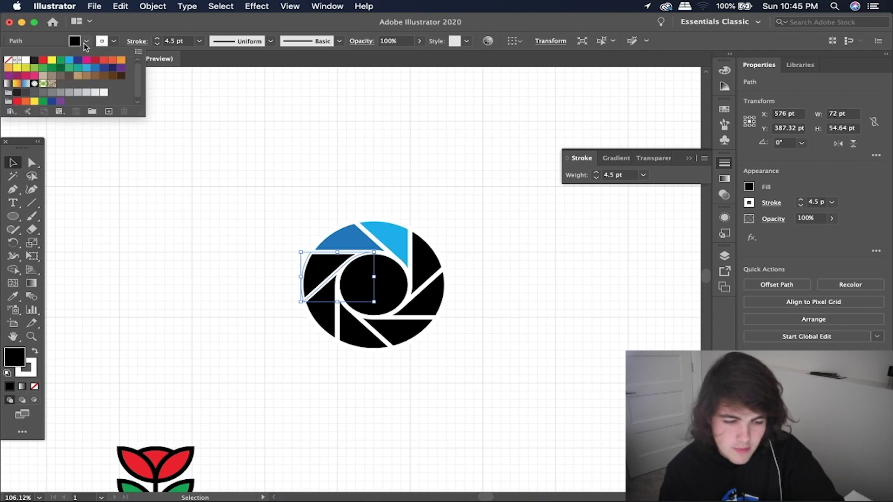
click(103, 68)
Fill the lower-left blade dark navy and the bottom blade purple.
click(328, 328)
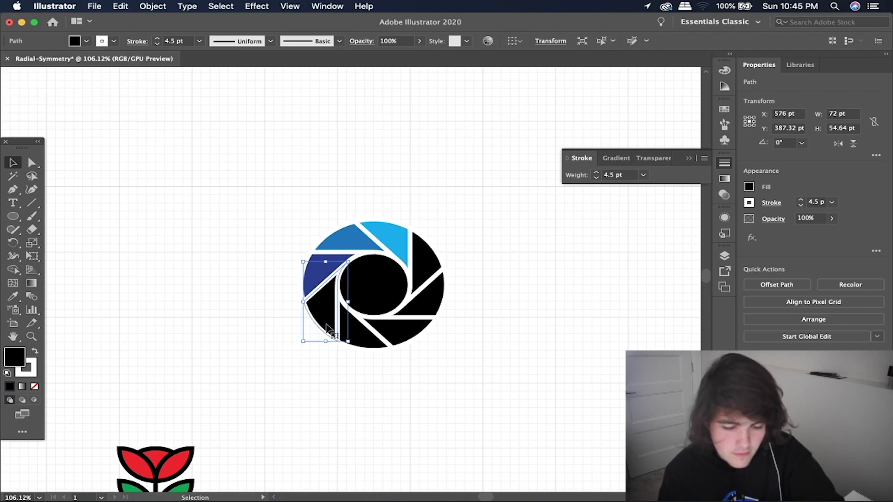
click(86, 41)
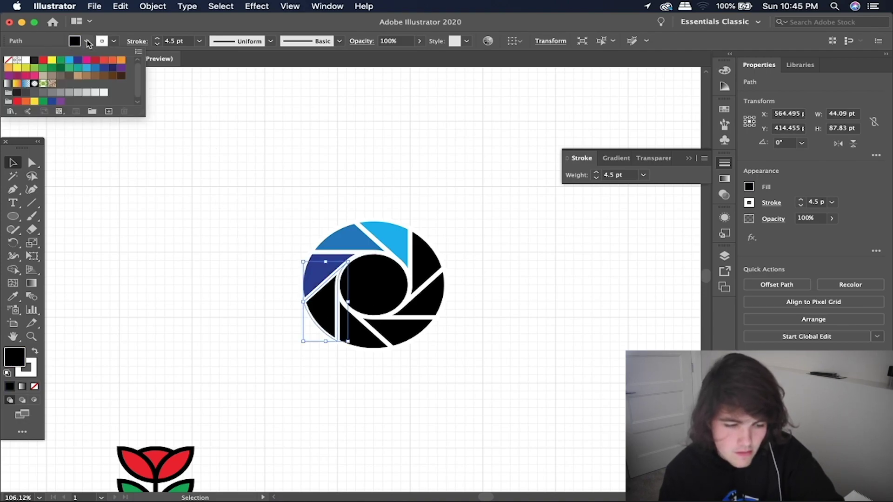
click(111, 71)
click(352, 332)
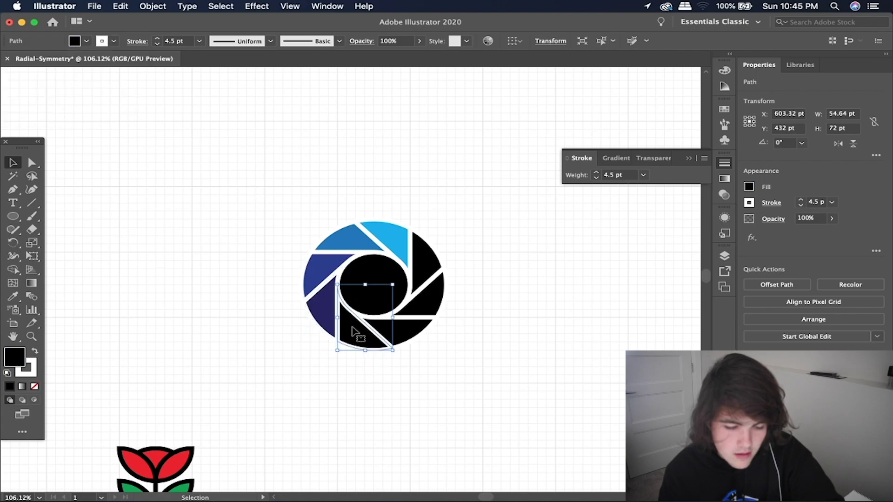
click(86, 41)
click(121, 68)
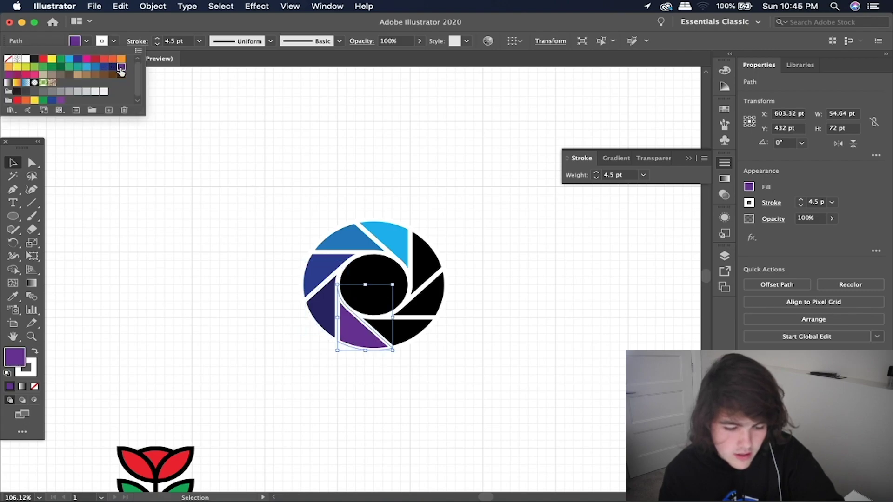
click(86, 41)
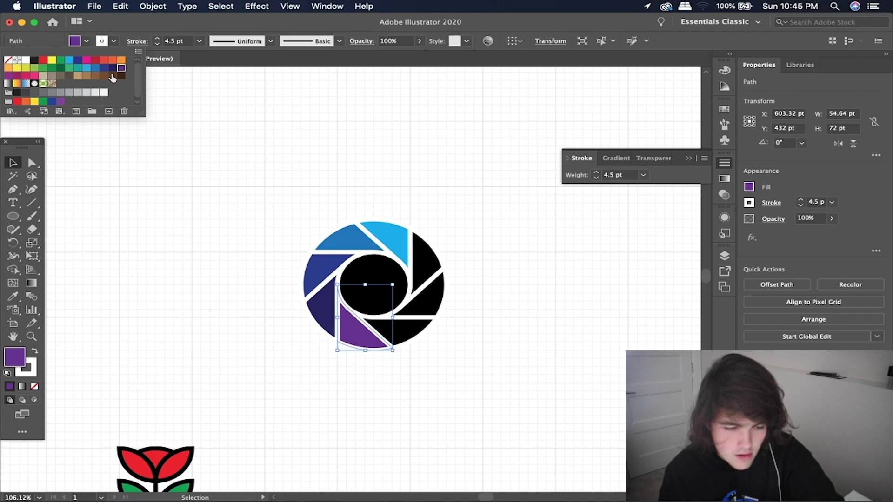
Fill the bottom-right blade purple, the right blade magenta and the upper-right blade pink.
click(404, 327)
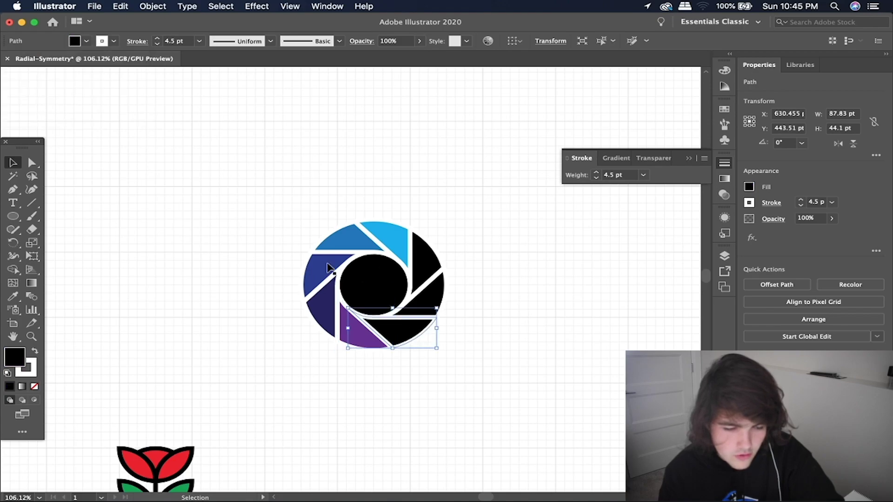
click(86, 41)
click(14, 76)
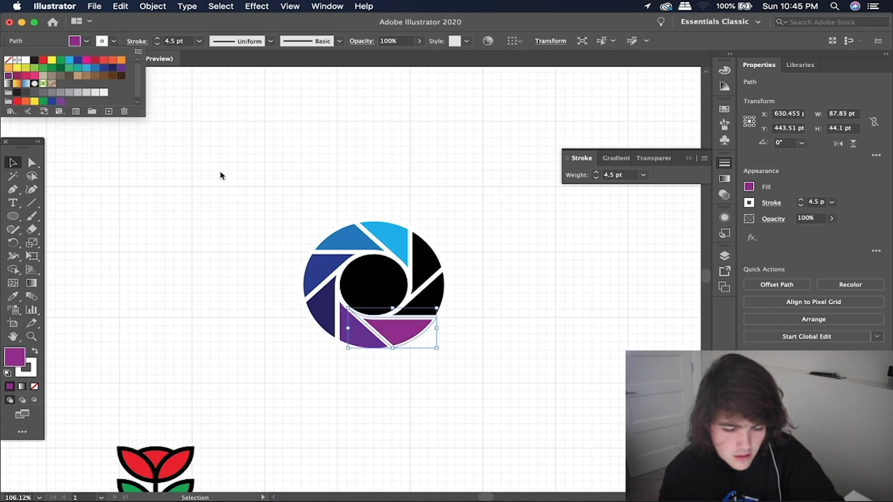
click(434, 299)
click(86, 41)
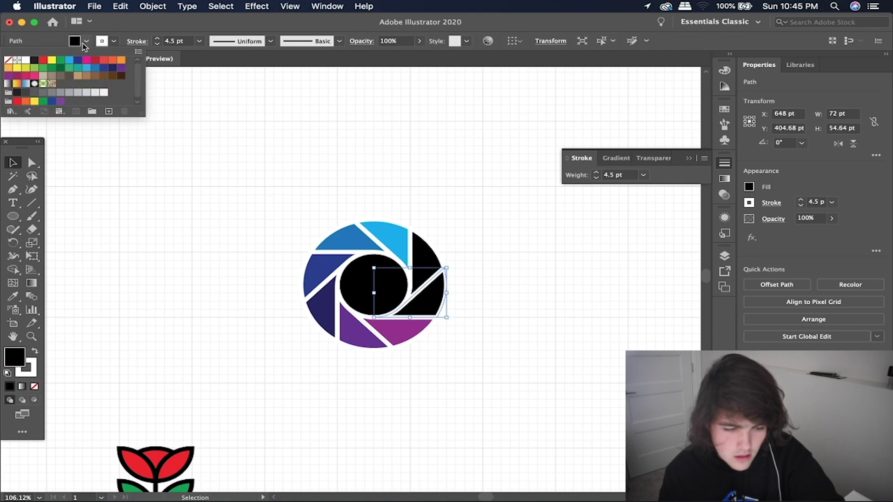
click(17, 76)
click(262, 208)
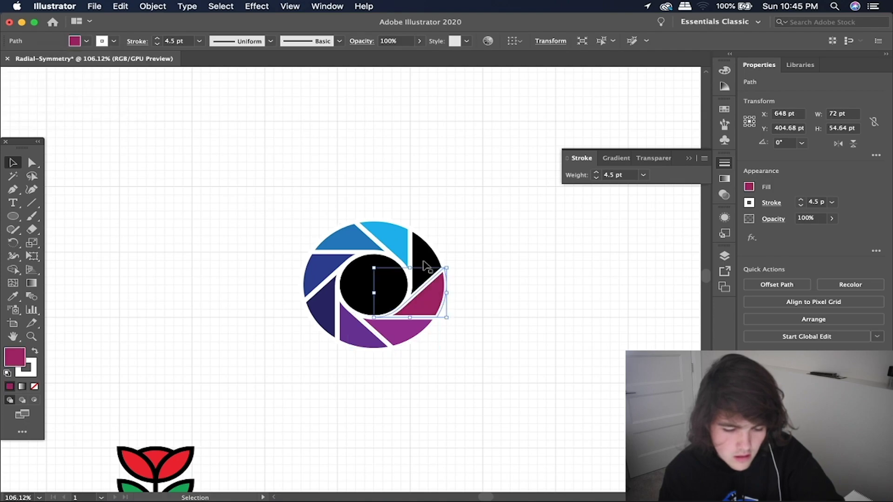
click(424, 260)
click(85, 40)
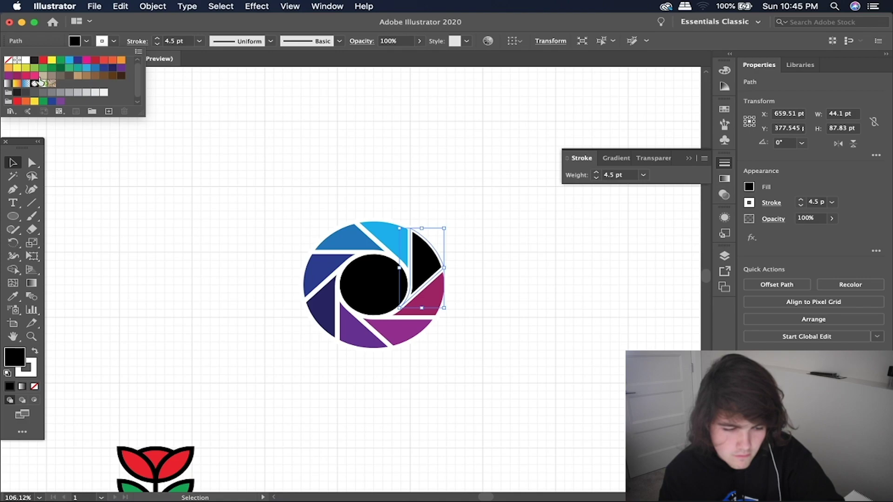
click(25, 75)
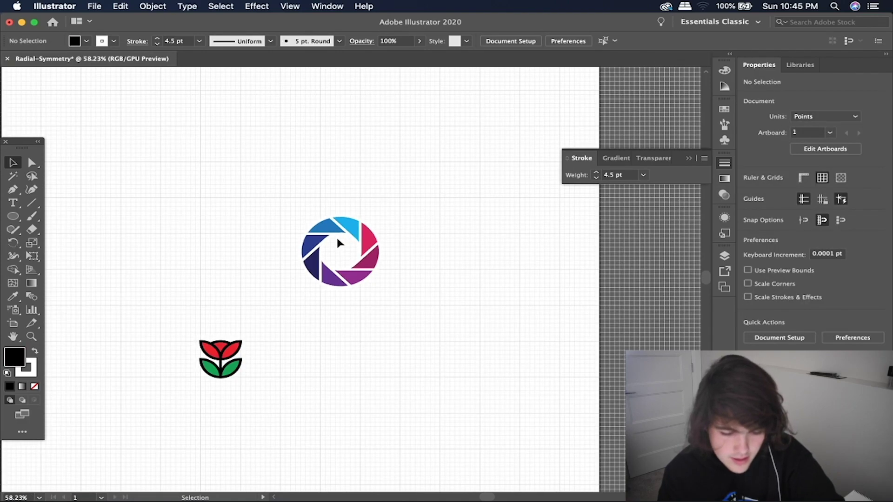
Try cyan and pink fills on the centre circle, settling on dark blue.
click(351, 251)
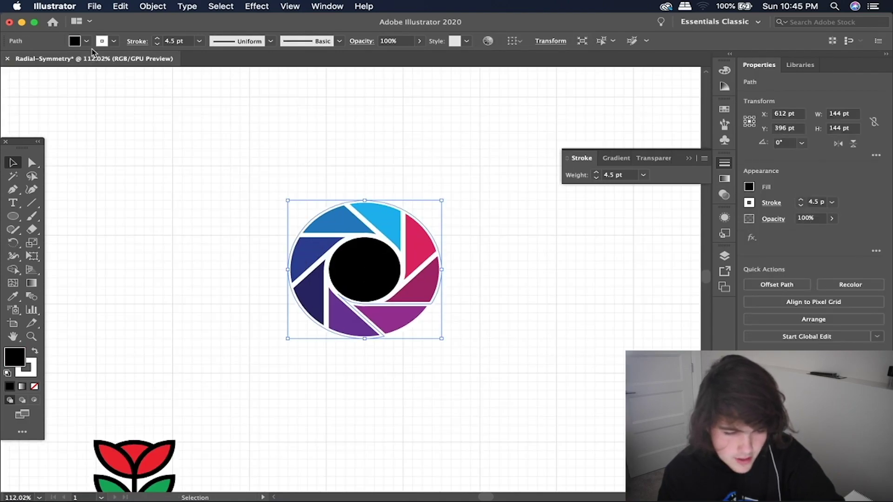
click(86, 41)
click(68, 60)
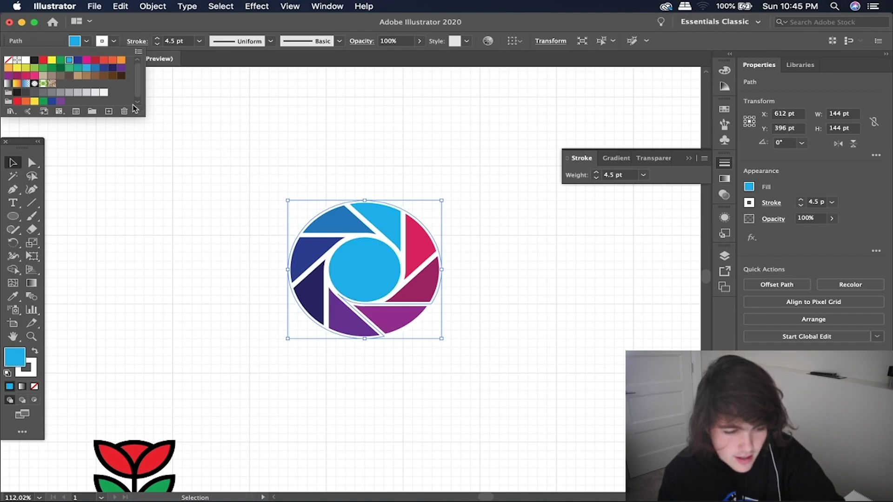
click(102, 68)
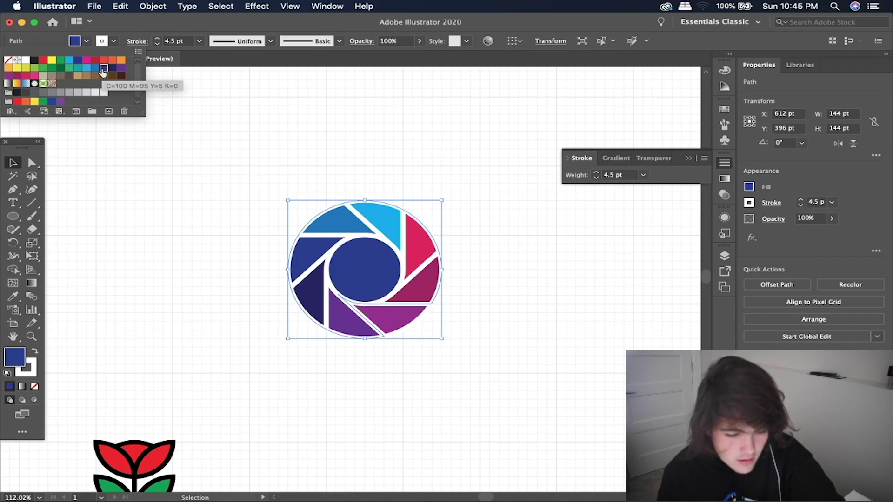
click(306, 212)
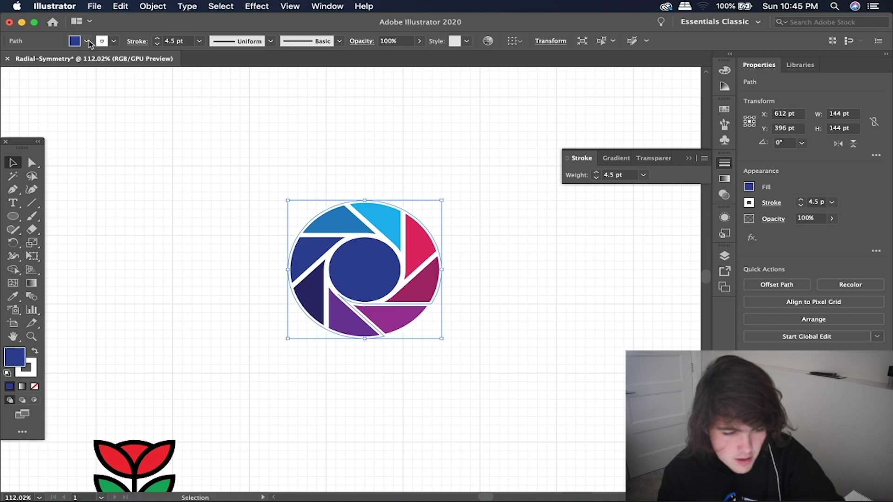
shift+click(87, 41)
click(87, 42)
click(87, 41)
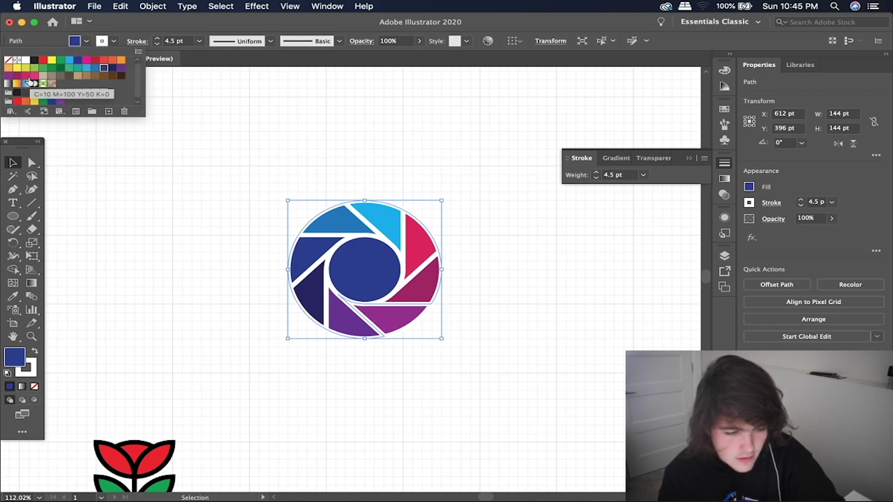
click(34, 75)
click(207, 175)
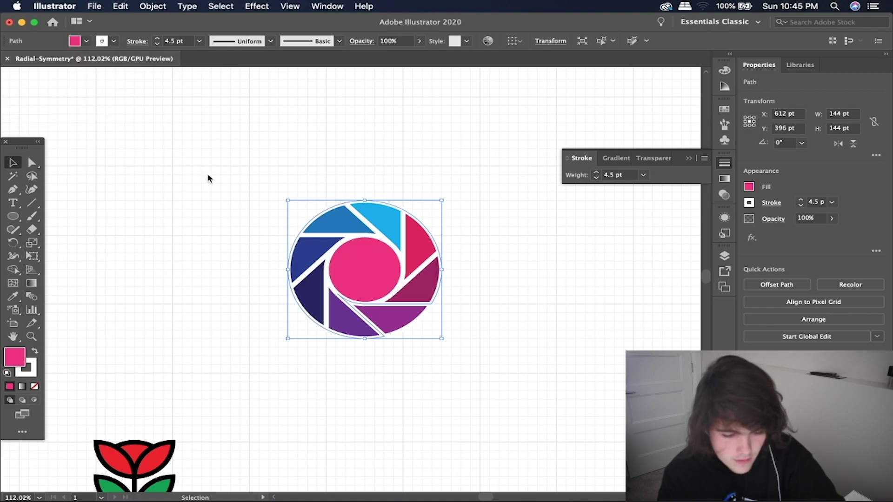
click(195, 169)
scroll(196, 169, down, 3)
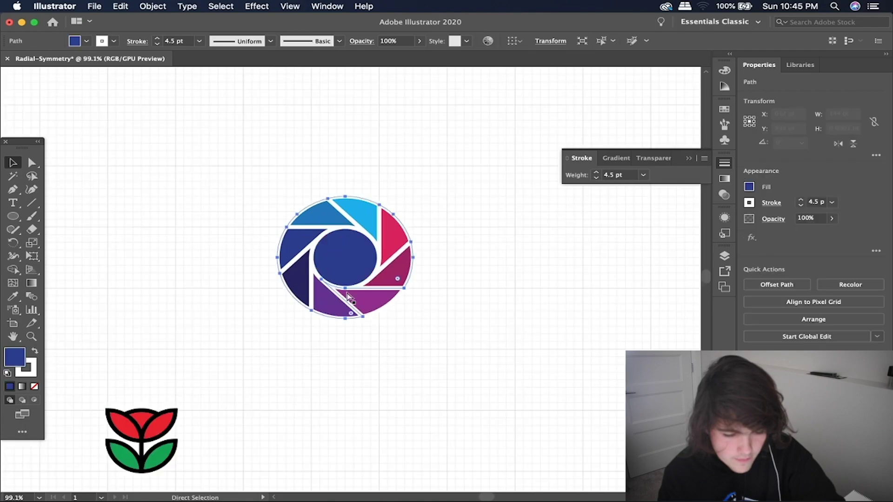
Delete the large centre circle and the path behind it.
key(v)
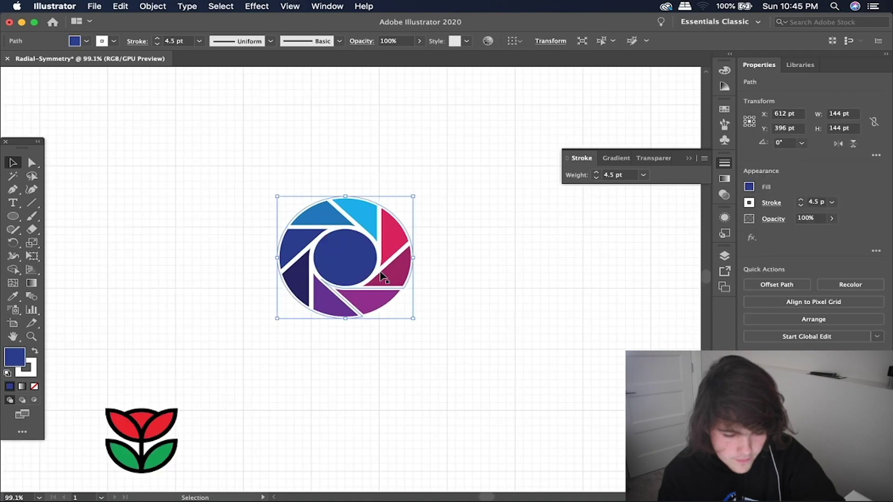
click(373, 259)
key(Delete)
click(399, 261)
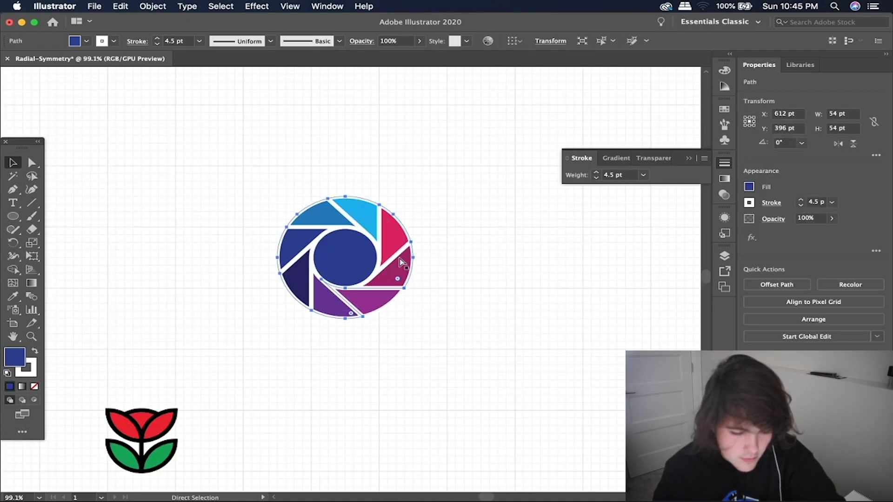
key(Delete)
Draw a small circle in the aperture's centre and move the whole icon up and left.
key(l)
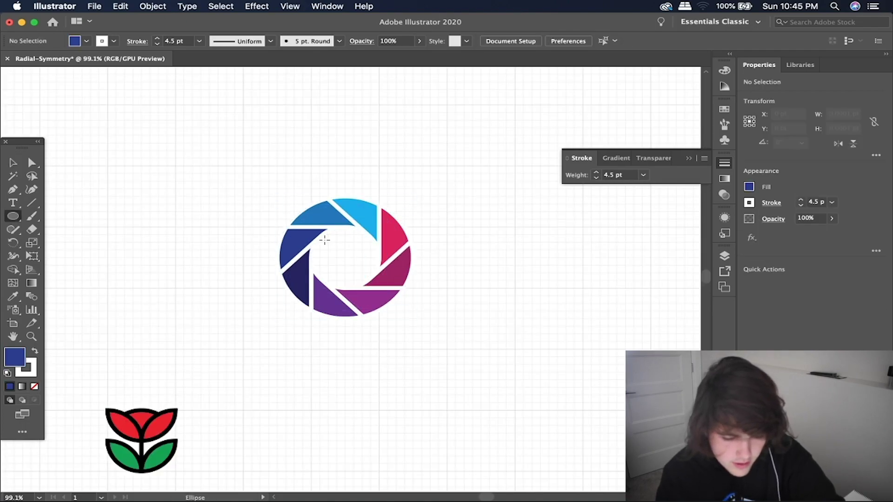
drag(359, 278, 361, 272)
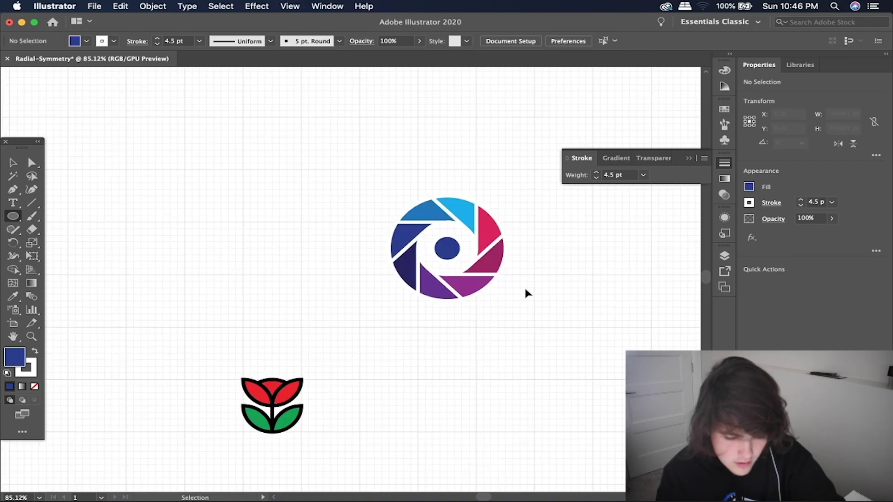
drag(526, 290, 349, 166)
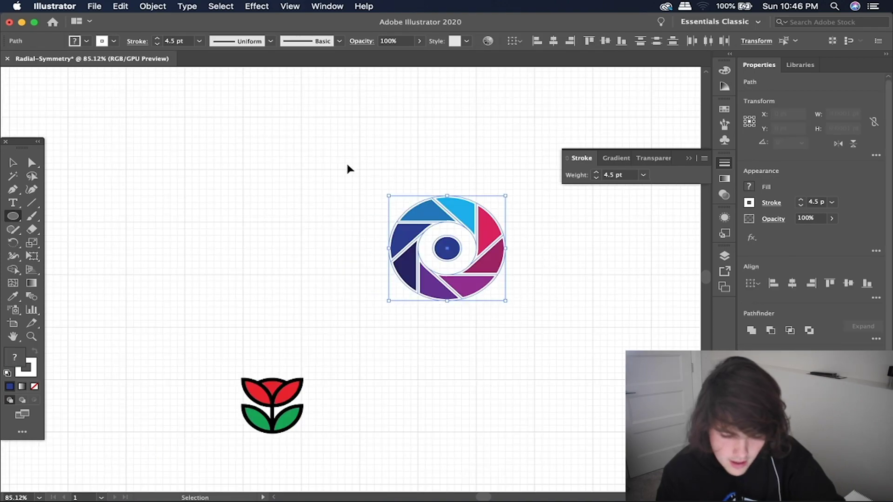
drag(478, 233, 297, 188)
super+click(389, 196)
scroll(388, 196, down, 5)
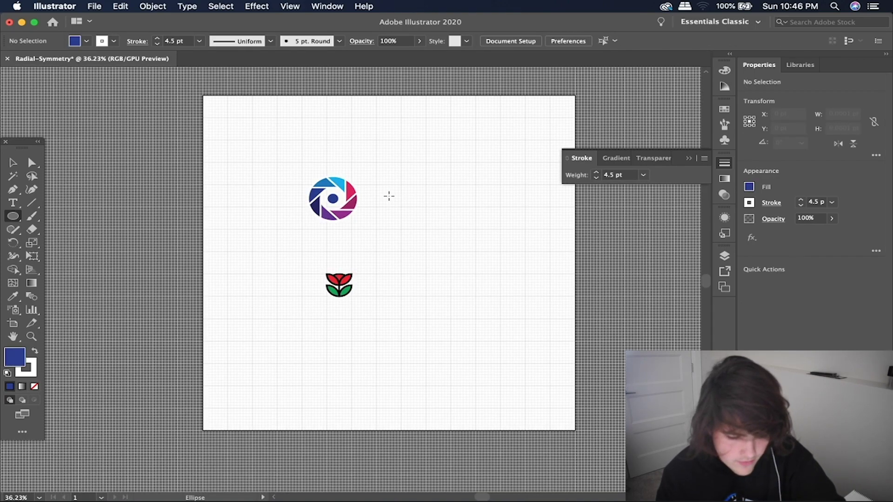
scroll(389, 196, up, 4)
scroll(388, 195, down, 3)
scroll(389, 196, up, 2)
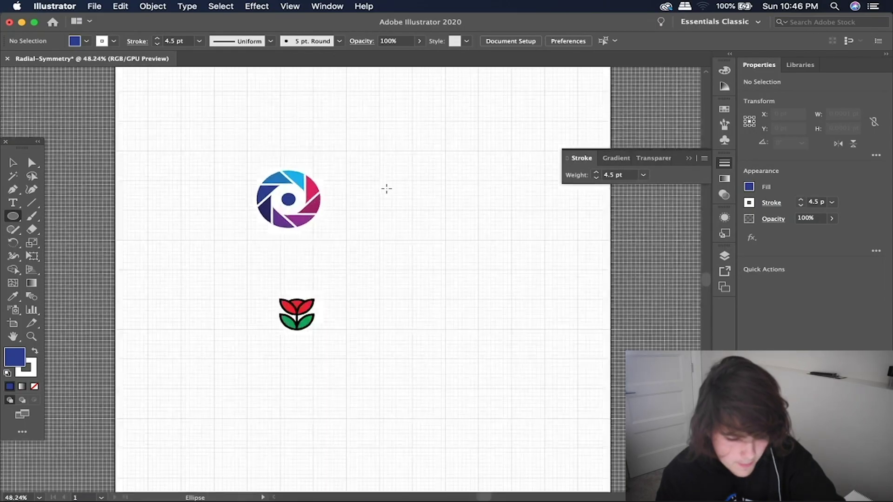